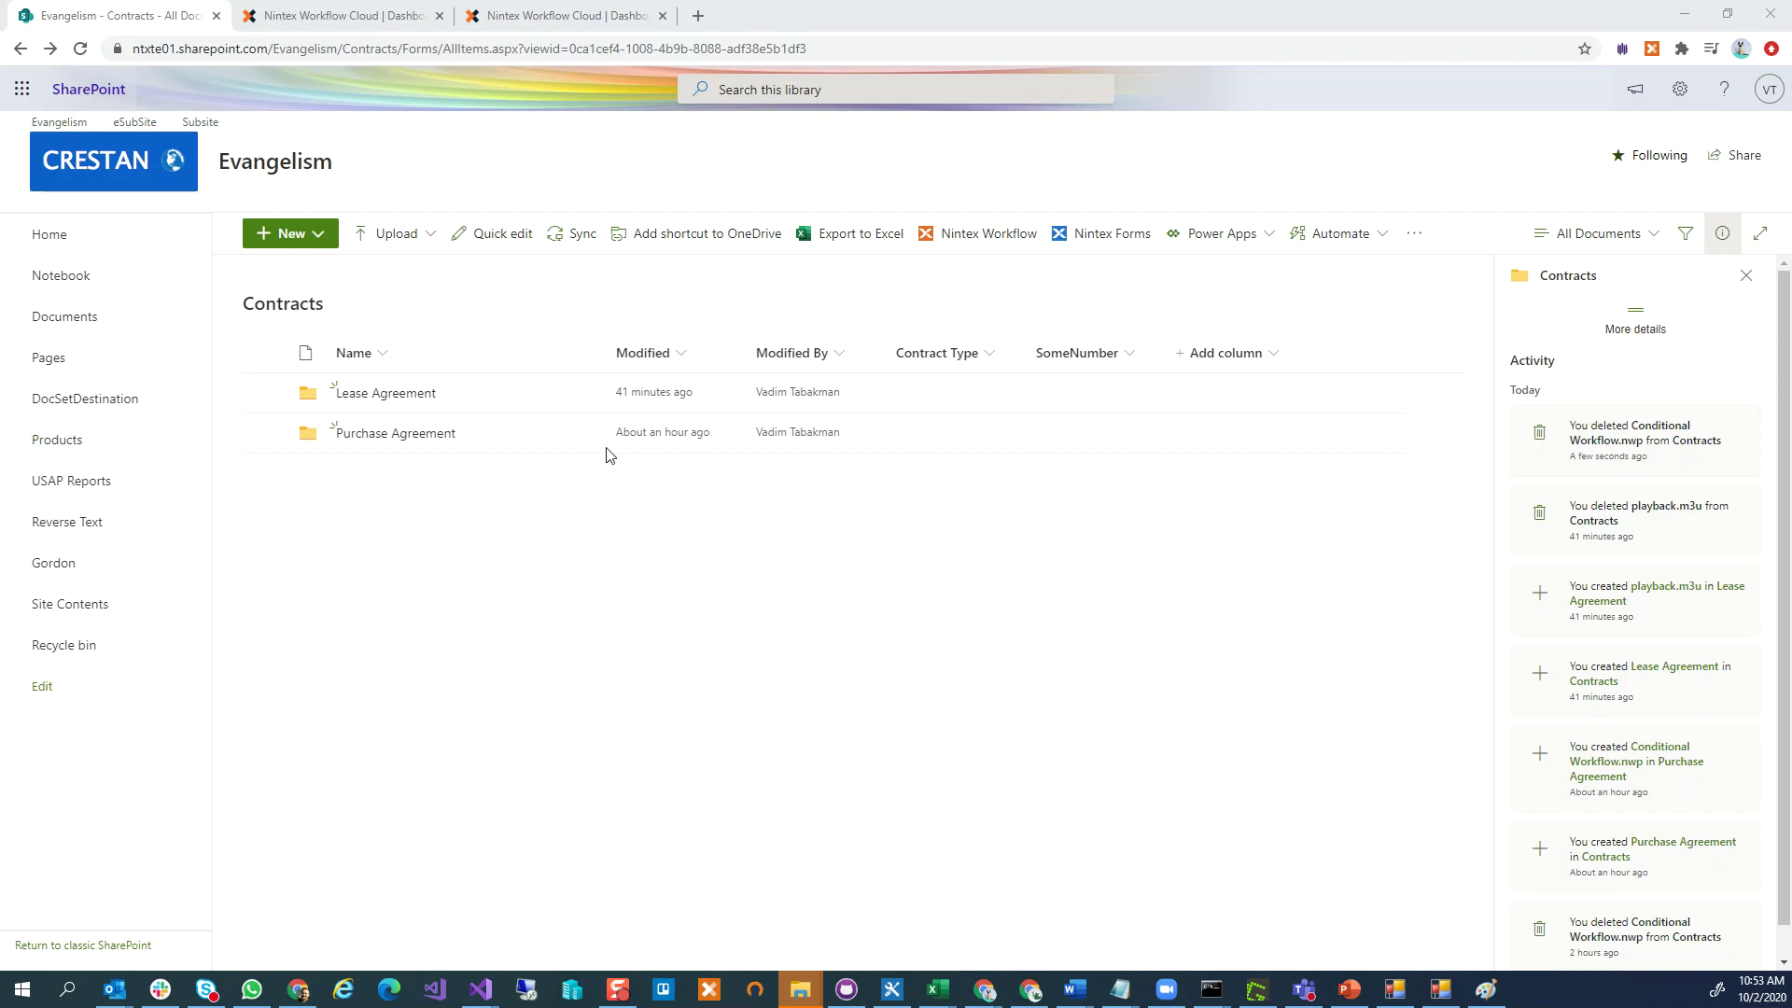
Step: Upload the file Test1 Workflow.nwp from the NintexForO365 folder to the Contracts library
{"action": "left_click", "coordinate": [574, 536]}
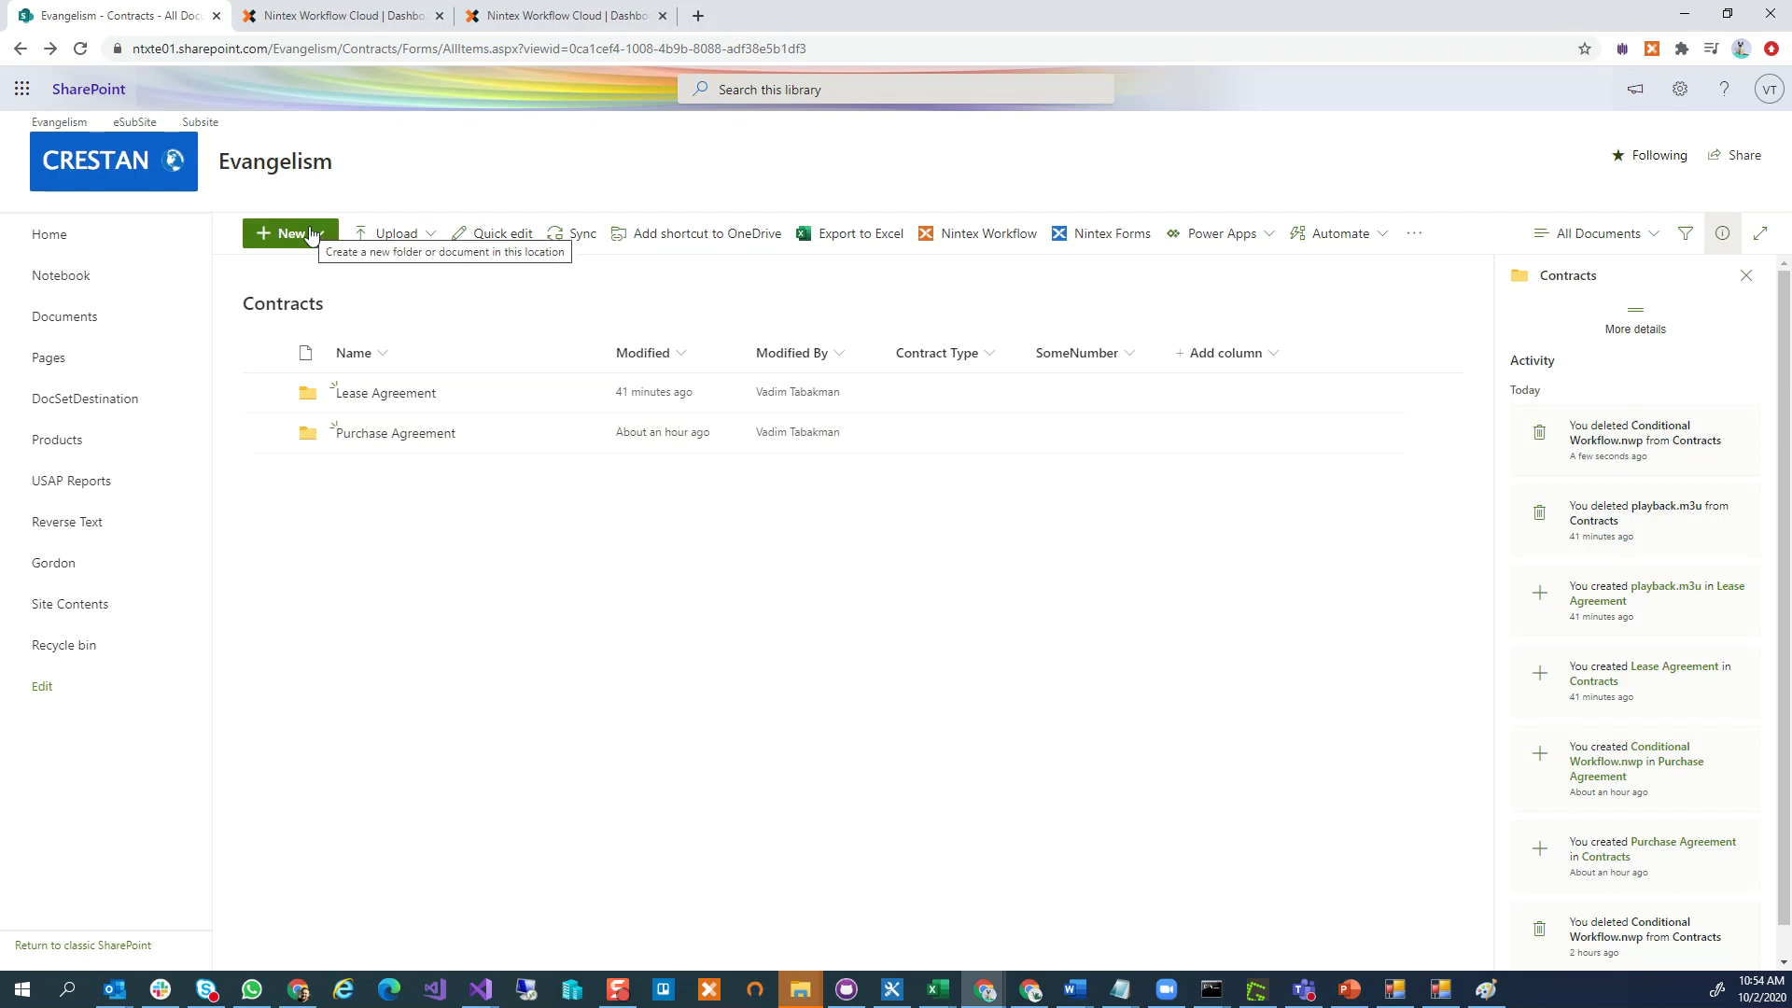
{"action": "left_click", "coordinate": [398, 234]}
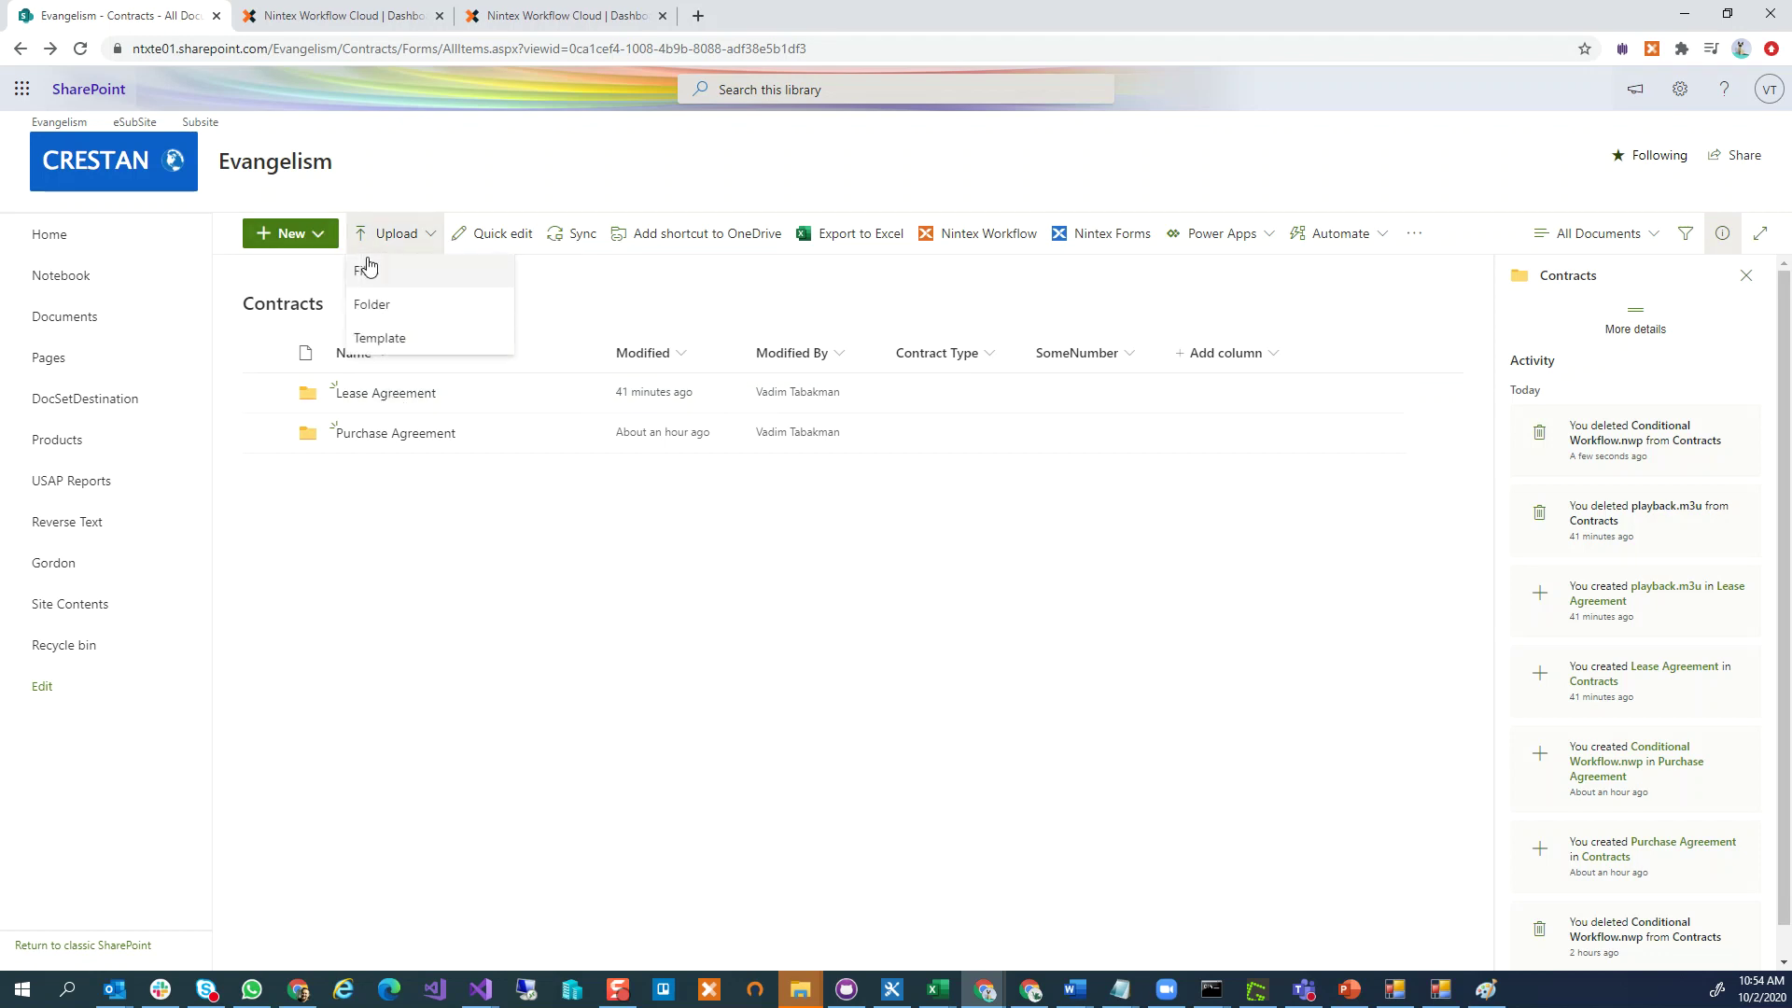
{"action": "left_click", "coordinate": [367, 265]}
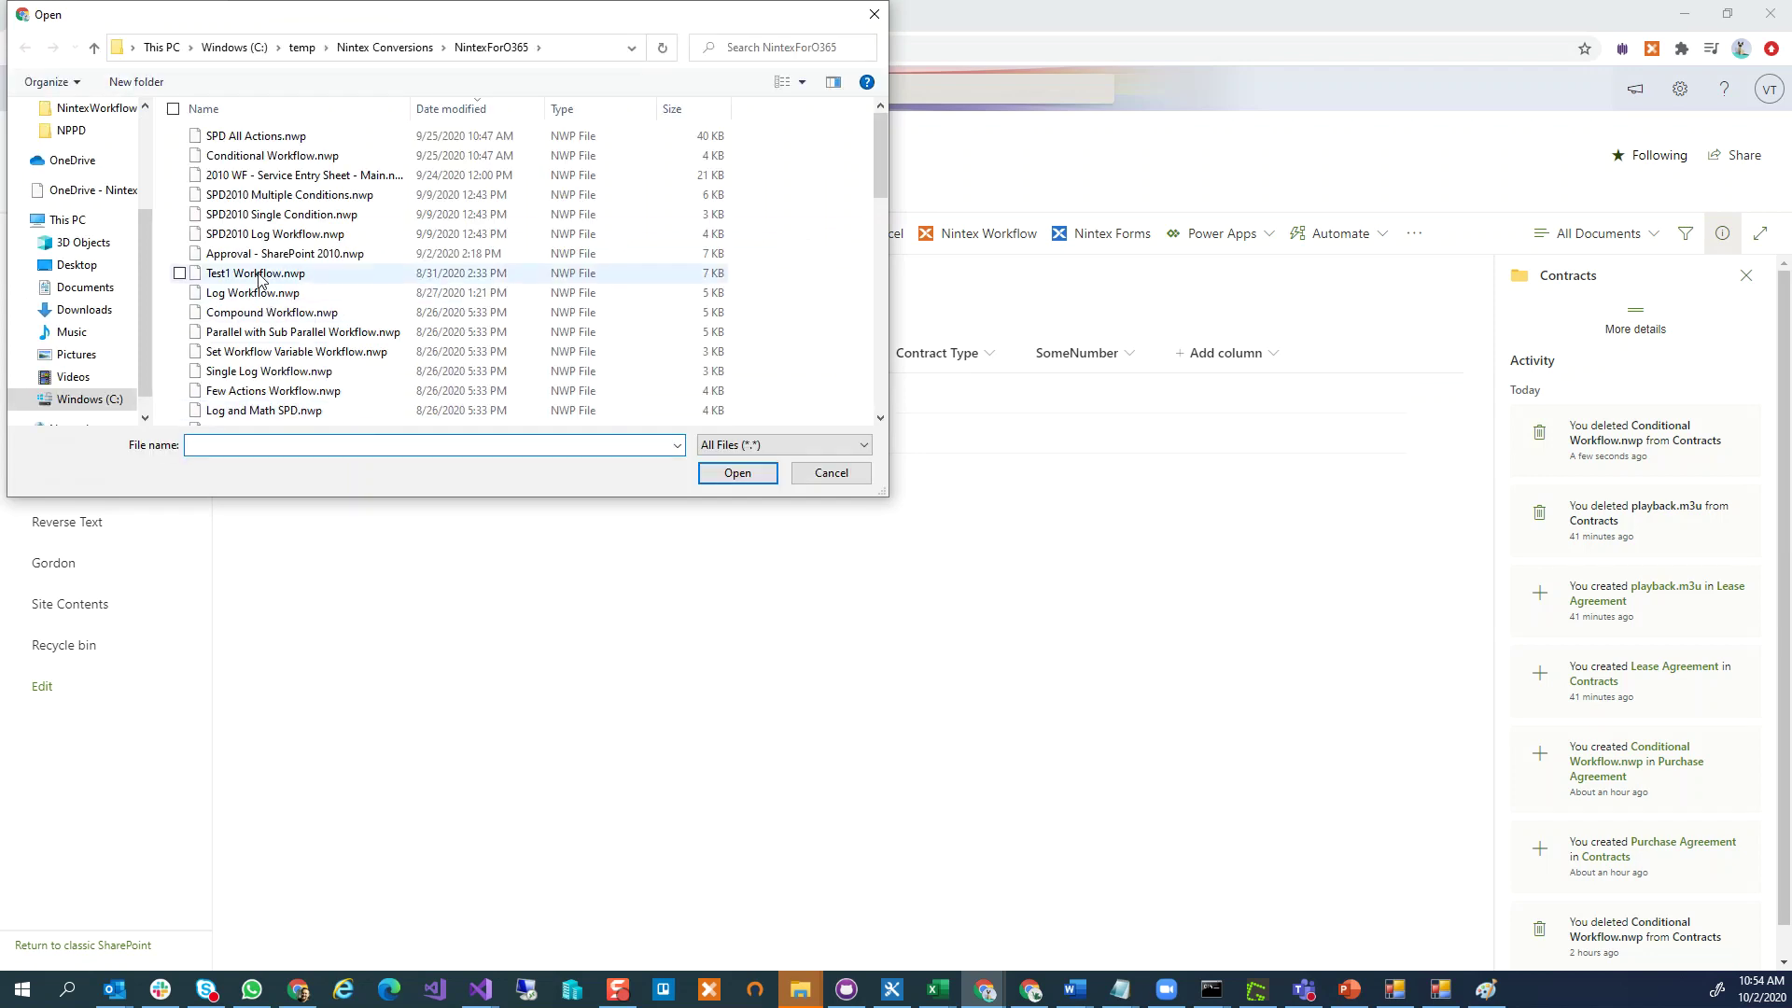
{"action": "double_click", "coordinate": [261, 275]}
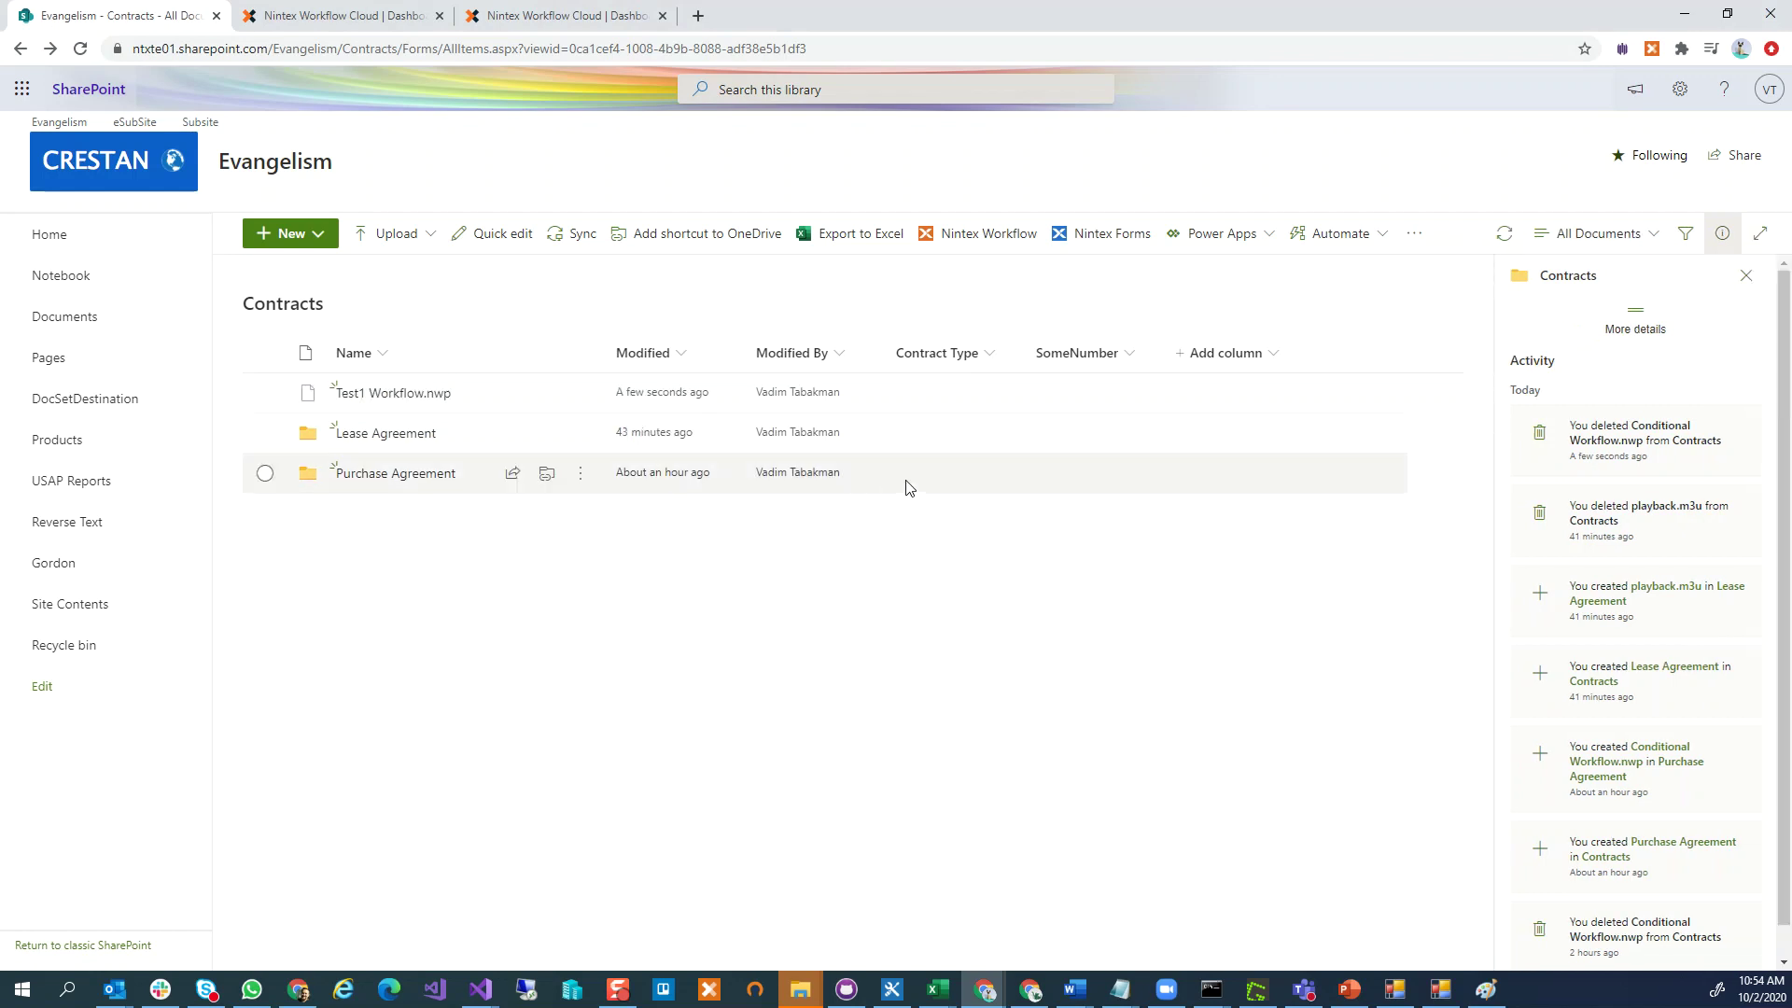
Step: Set the Contract Type of Test1 Workflow.nwp to Assignment Contract
{"action": "left_click", "coordinate": [941, 390]}
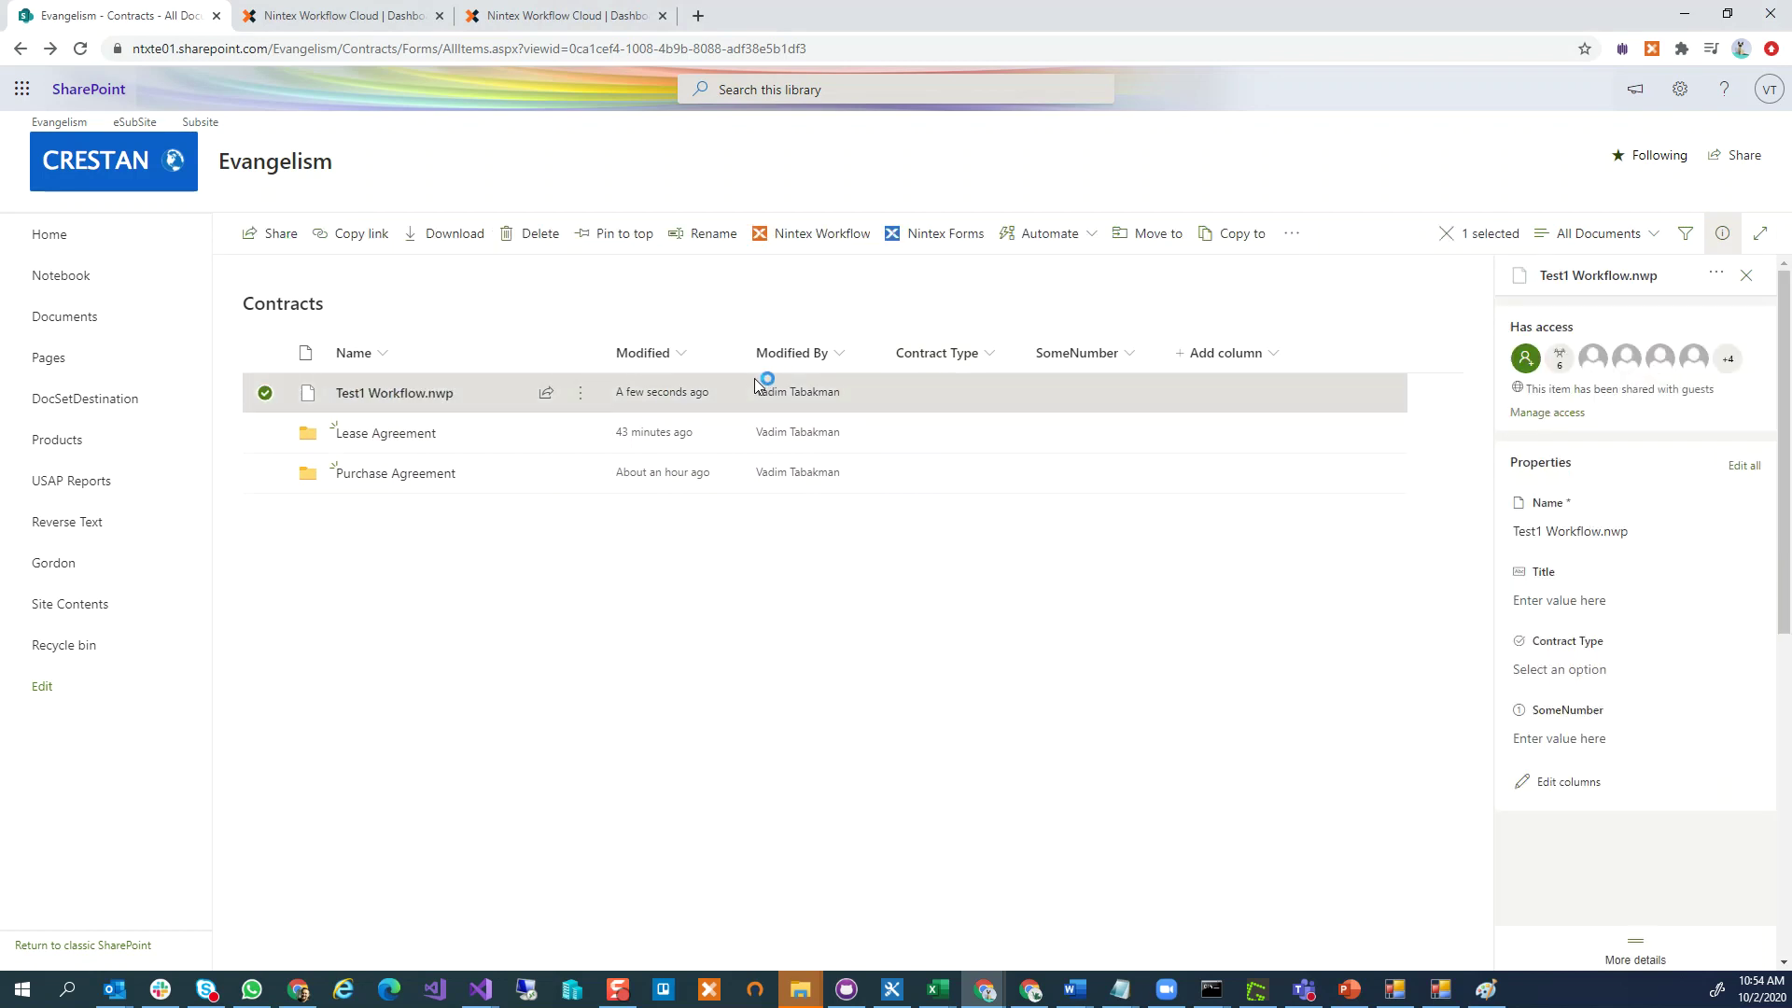
{"action": "left_click", "coordinate": [1639, 671]}
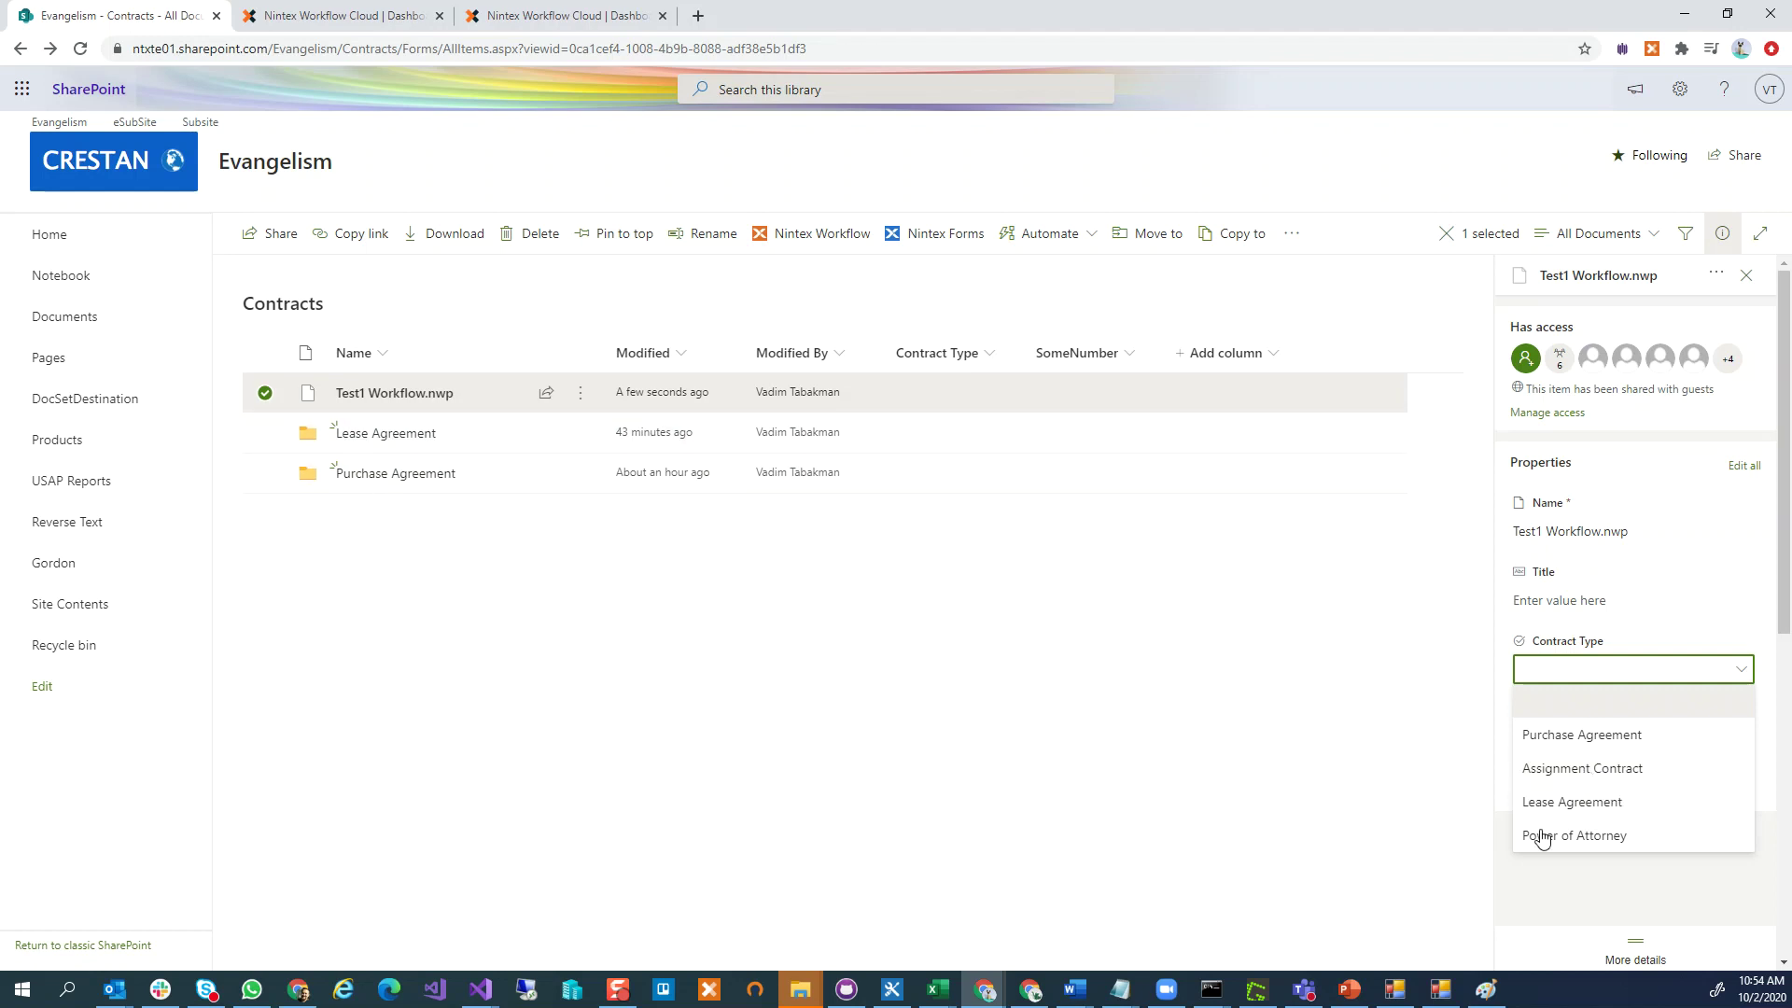
{"action": "left_click", "coordinate": [1587, 770]}
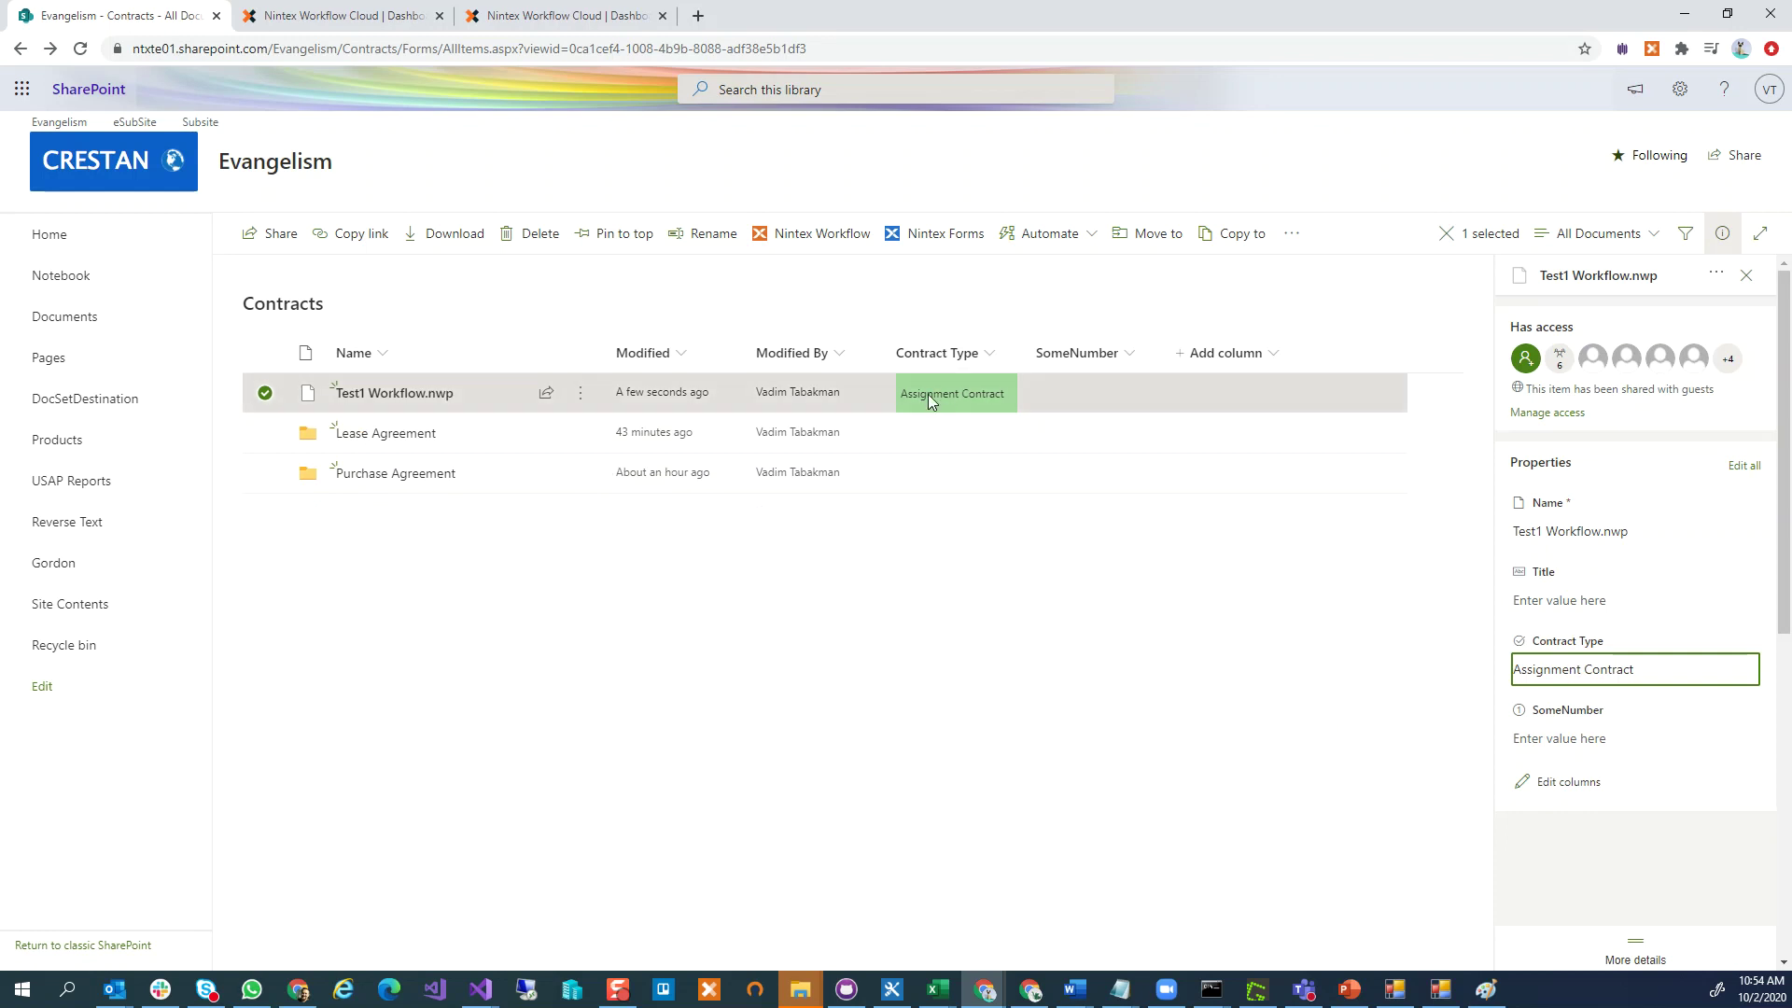
{"action": "left_click", "coordinate": [868, 632]}
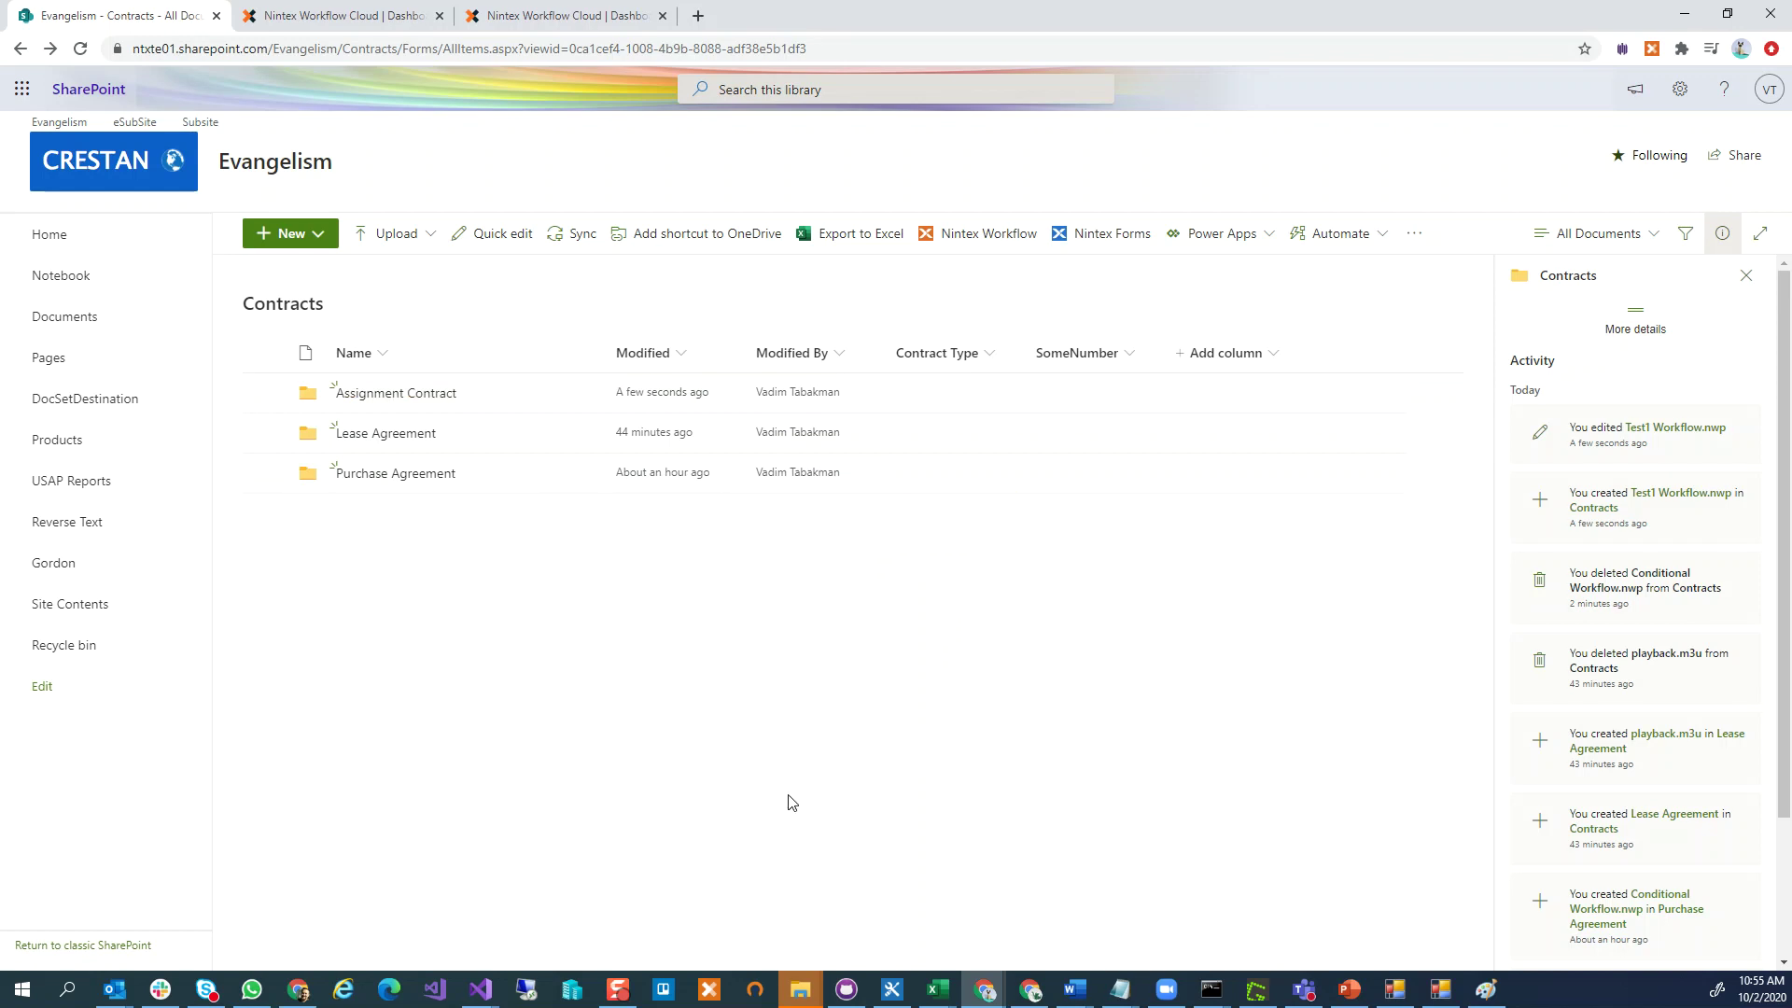
Step: Check the contents of the Assignment Contract folder and return to the Contracts library
{"action": "left_click", "coordinate": [402, 395]}
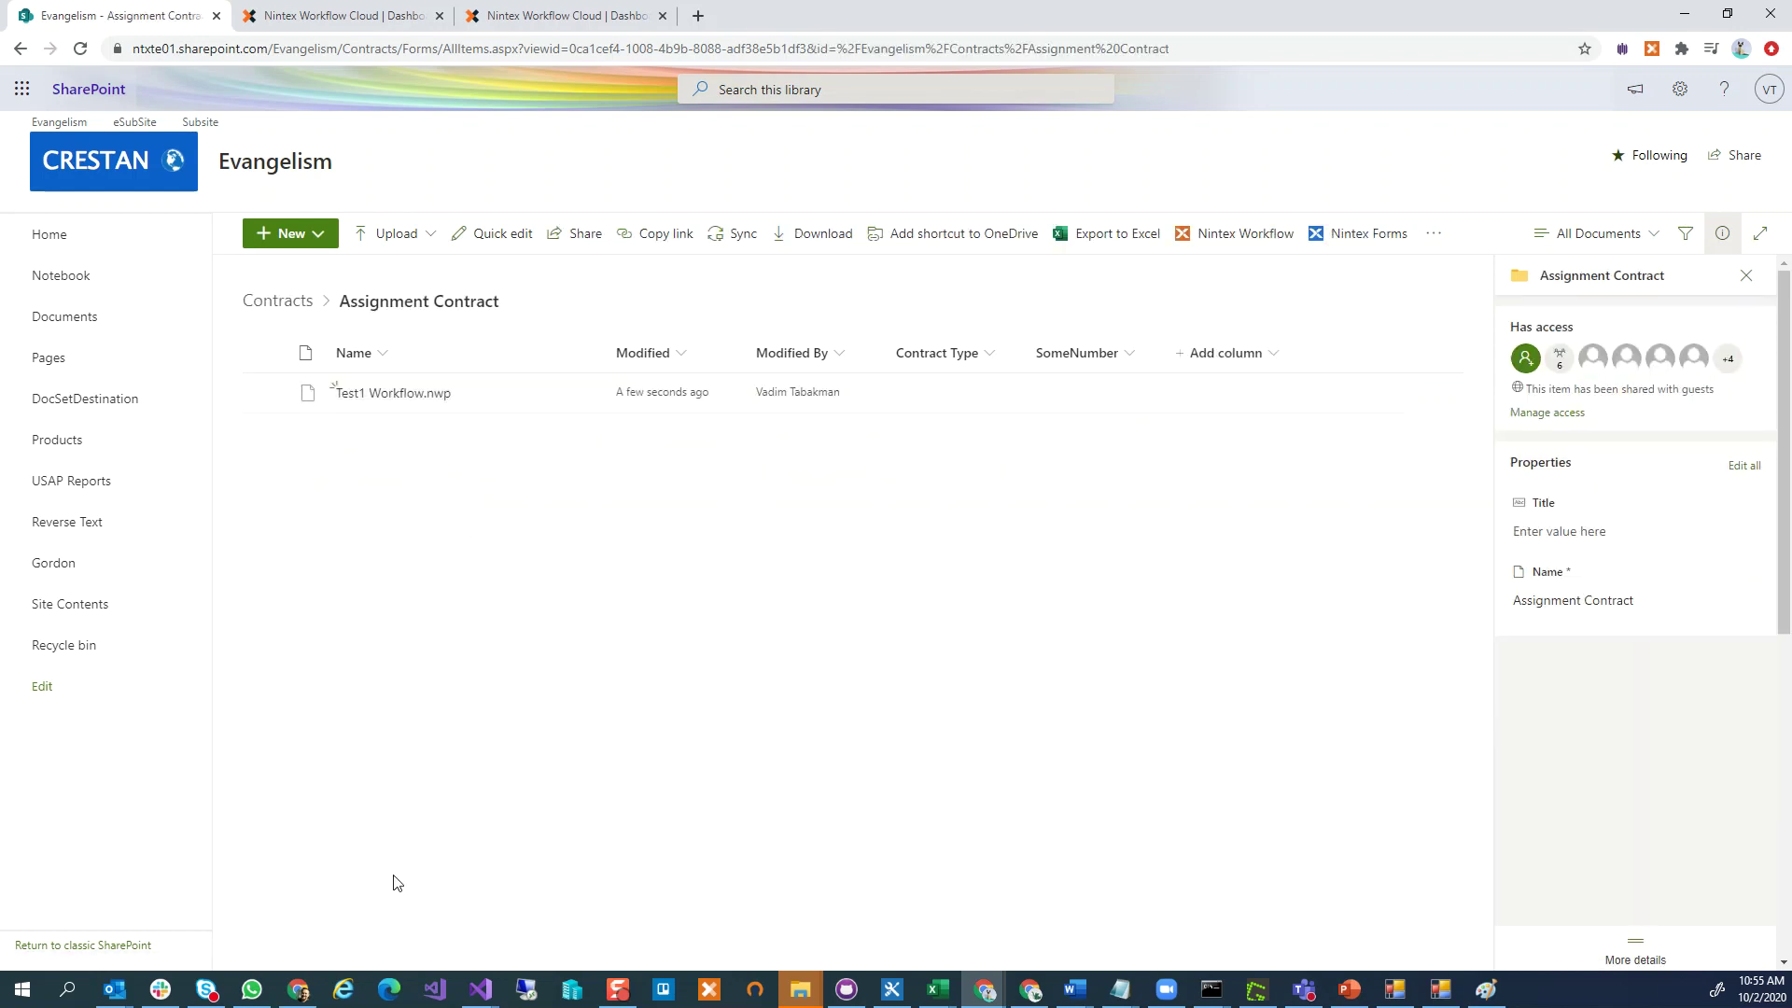
{"action": "left_click", "coordinate": [21, 49]}
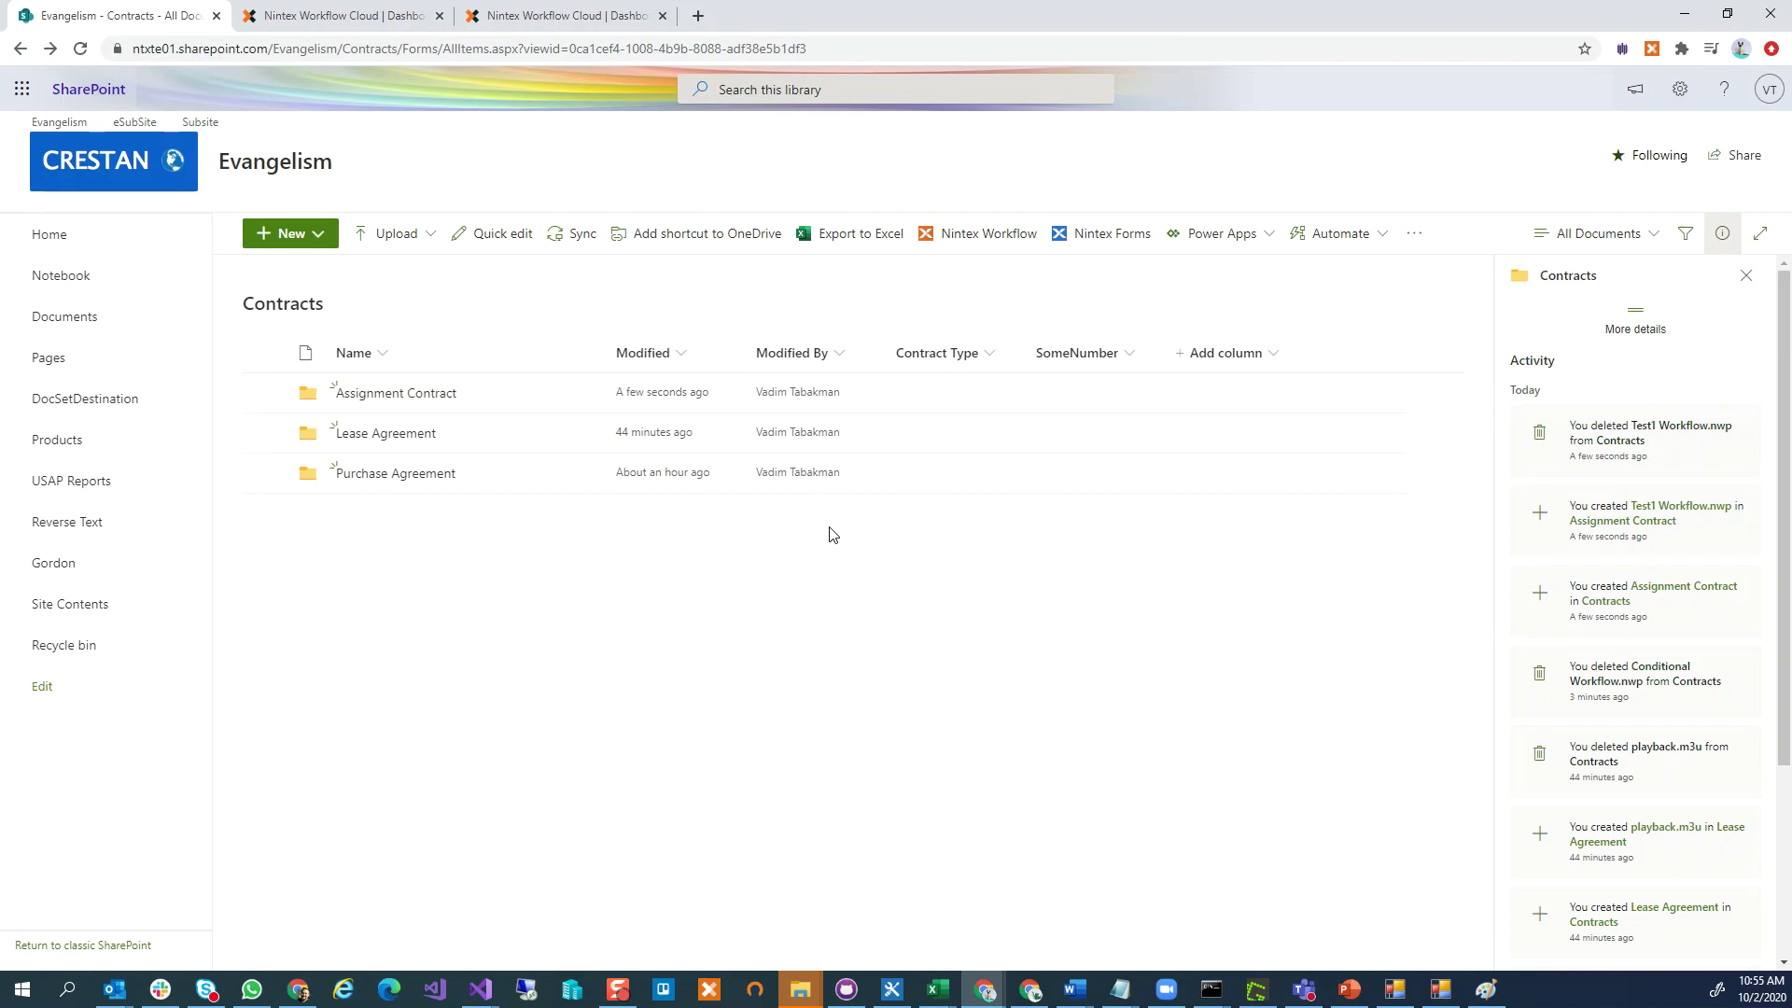
Step: Switch to Nintex Workflow Cloud and examine the start event's configuration and condition, plus the available SharePoint Online actions
{"action": "left_click", "coordinate": [294, 24]}
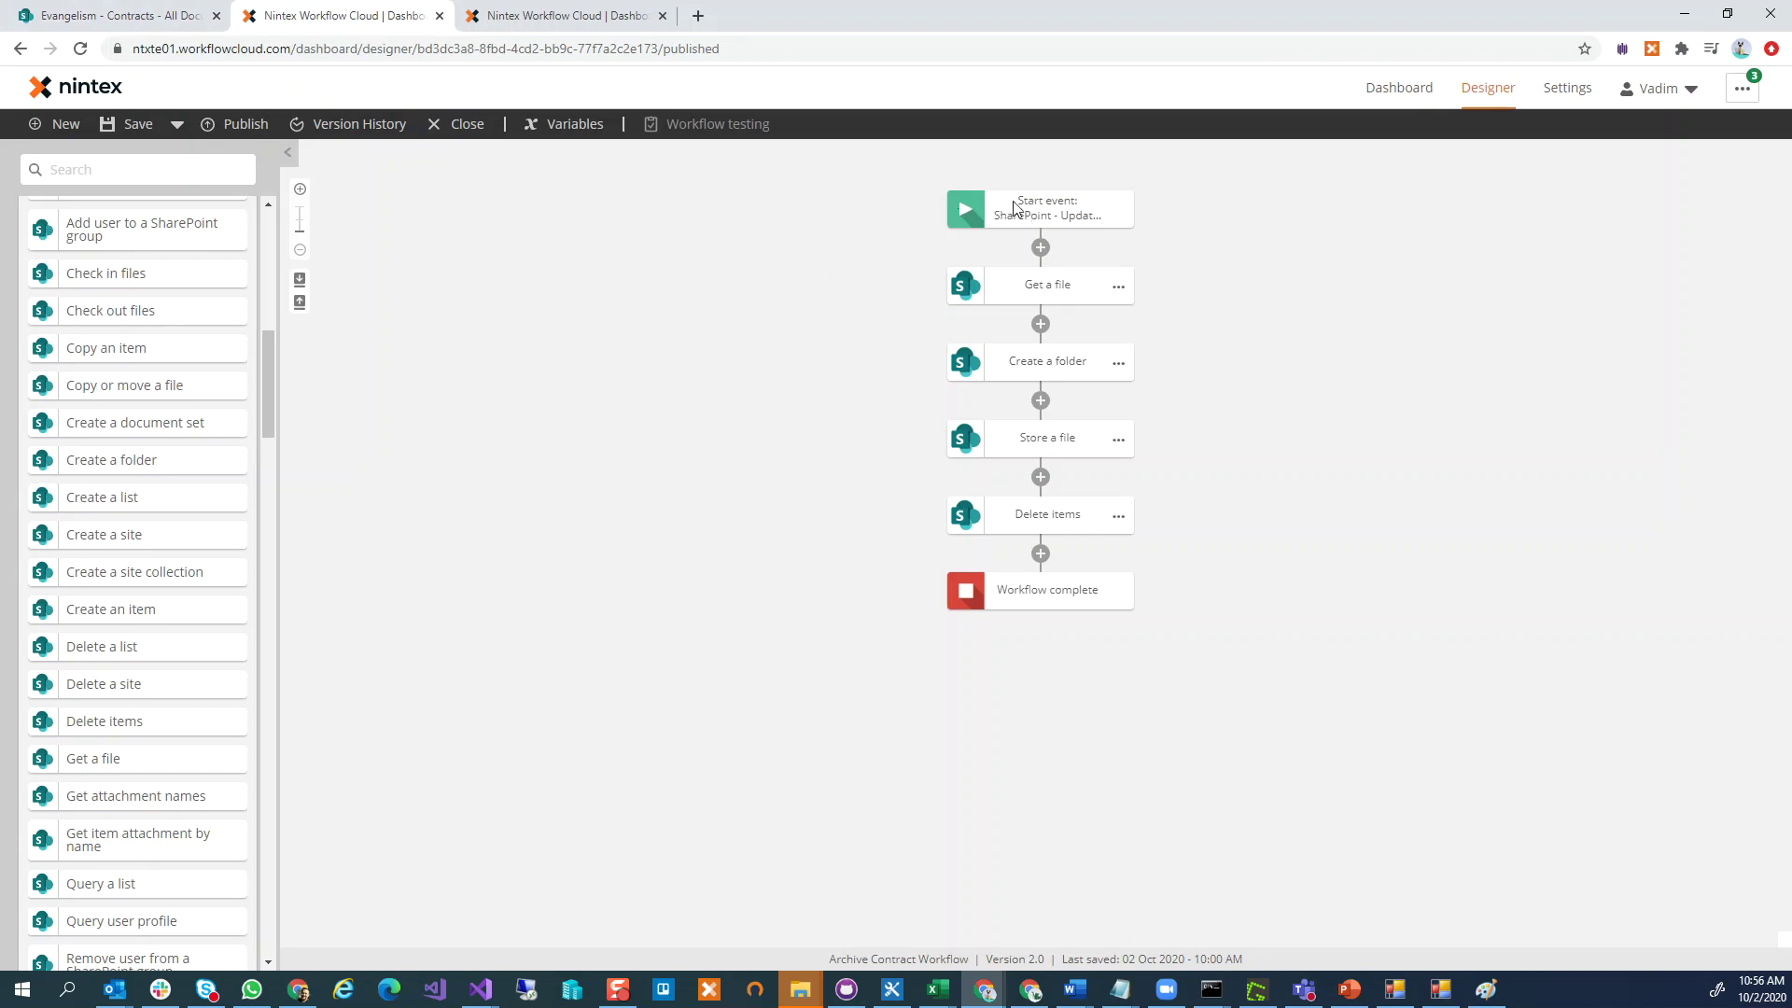
{"action": "left_click", "coordinate": [1042, 210]}
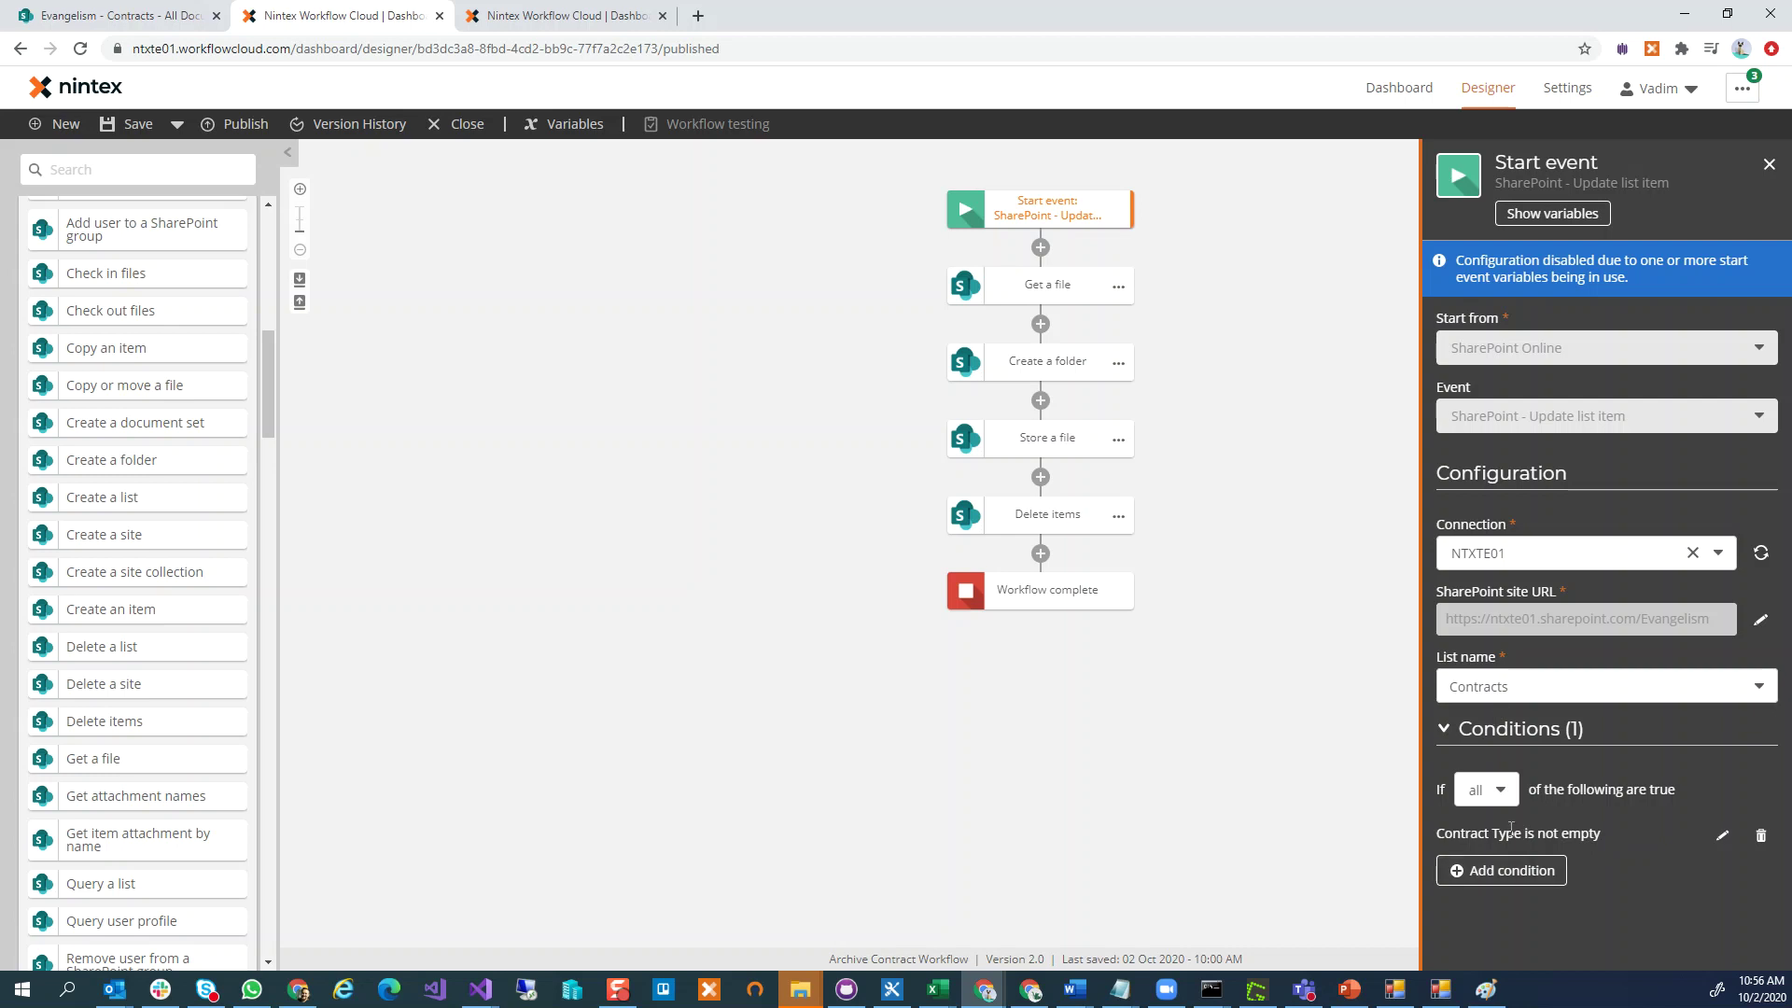
{"action": "left_click_drag", "start_coordinate": [1524, 832], "coordinate": [1439, 837]}
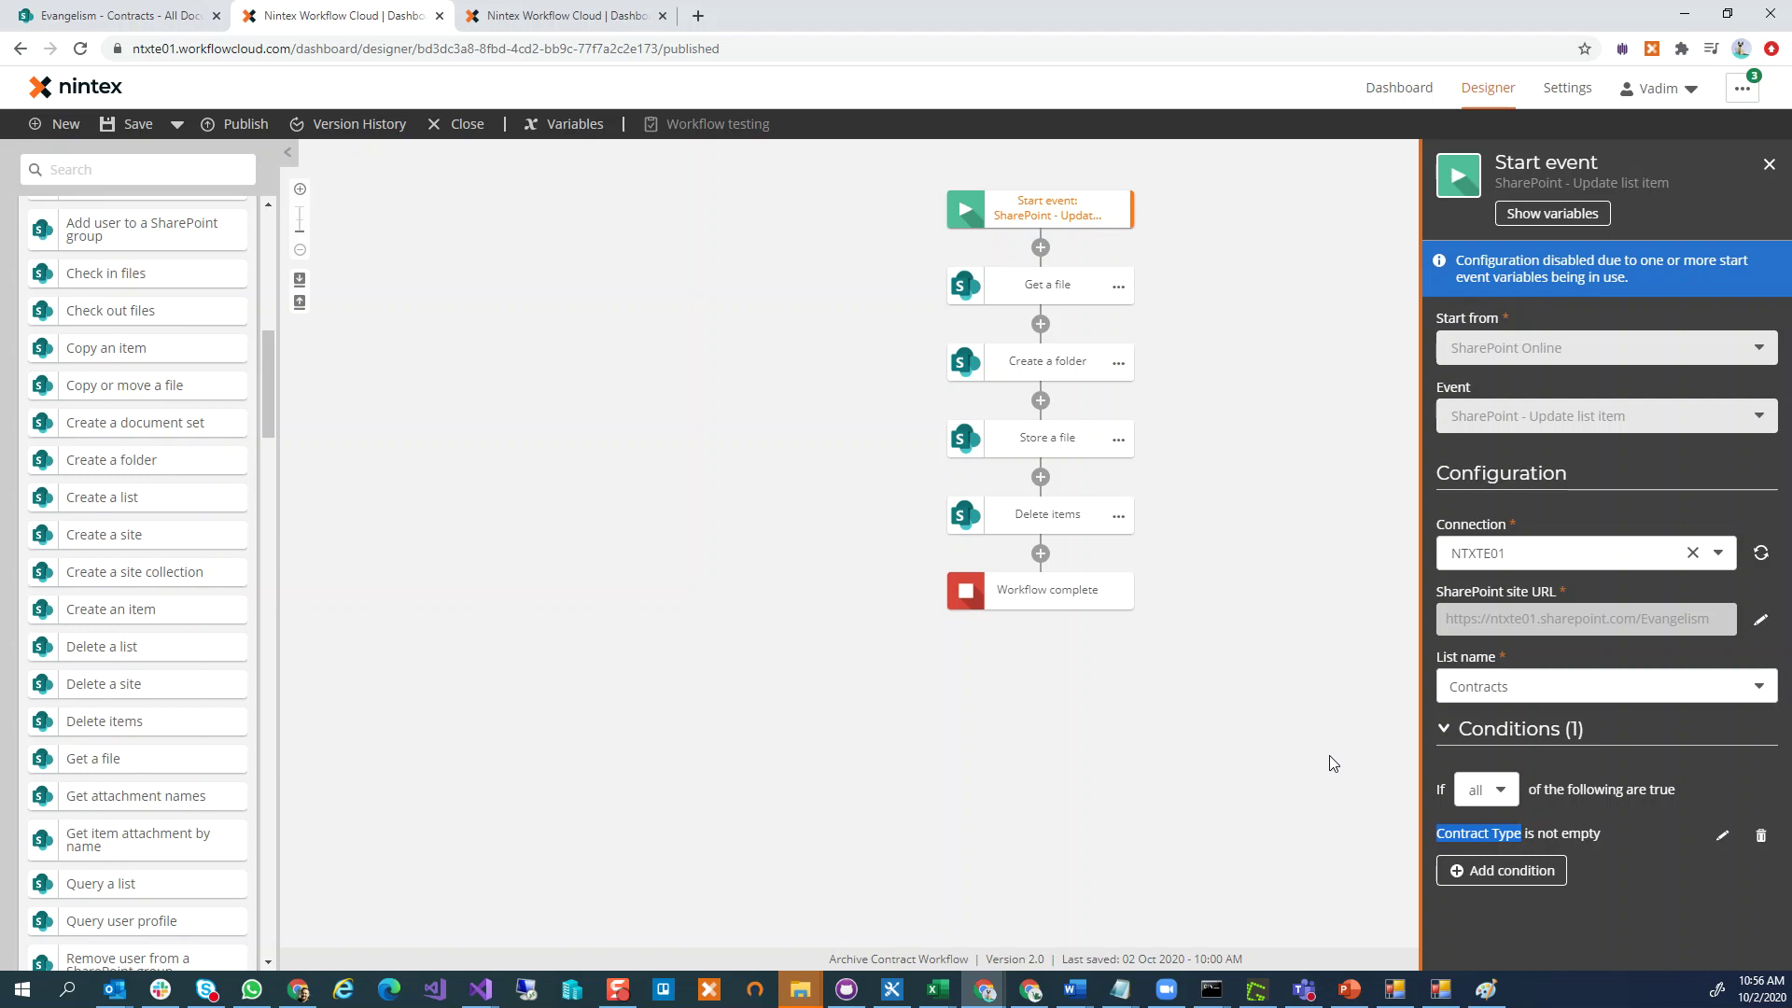
{"action": "mouse_move", "coordinate": [266, 366]}
{"action": "left_mouse_down"}
{"action": "mouse_move", "coordinate": [269, 338]}
{"action": "mouse_move", "coordinate": [276, 361]}
{"action": "left_mouse_up"}
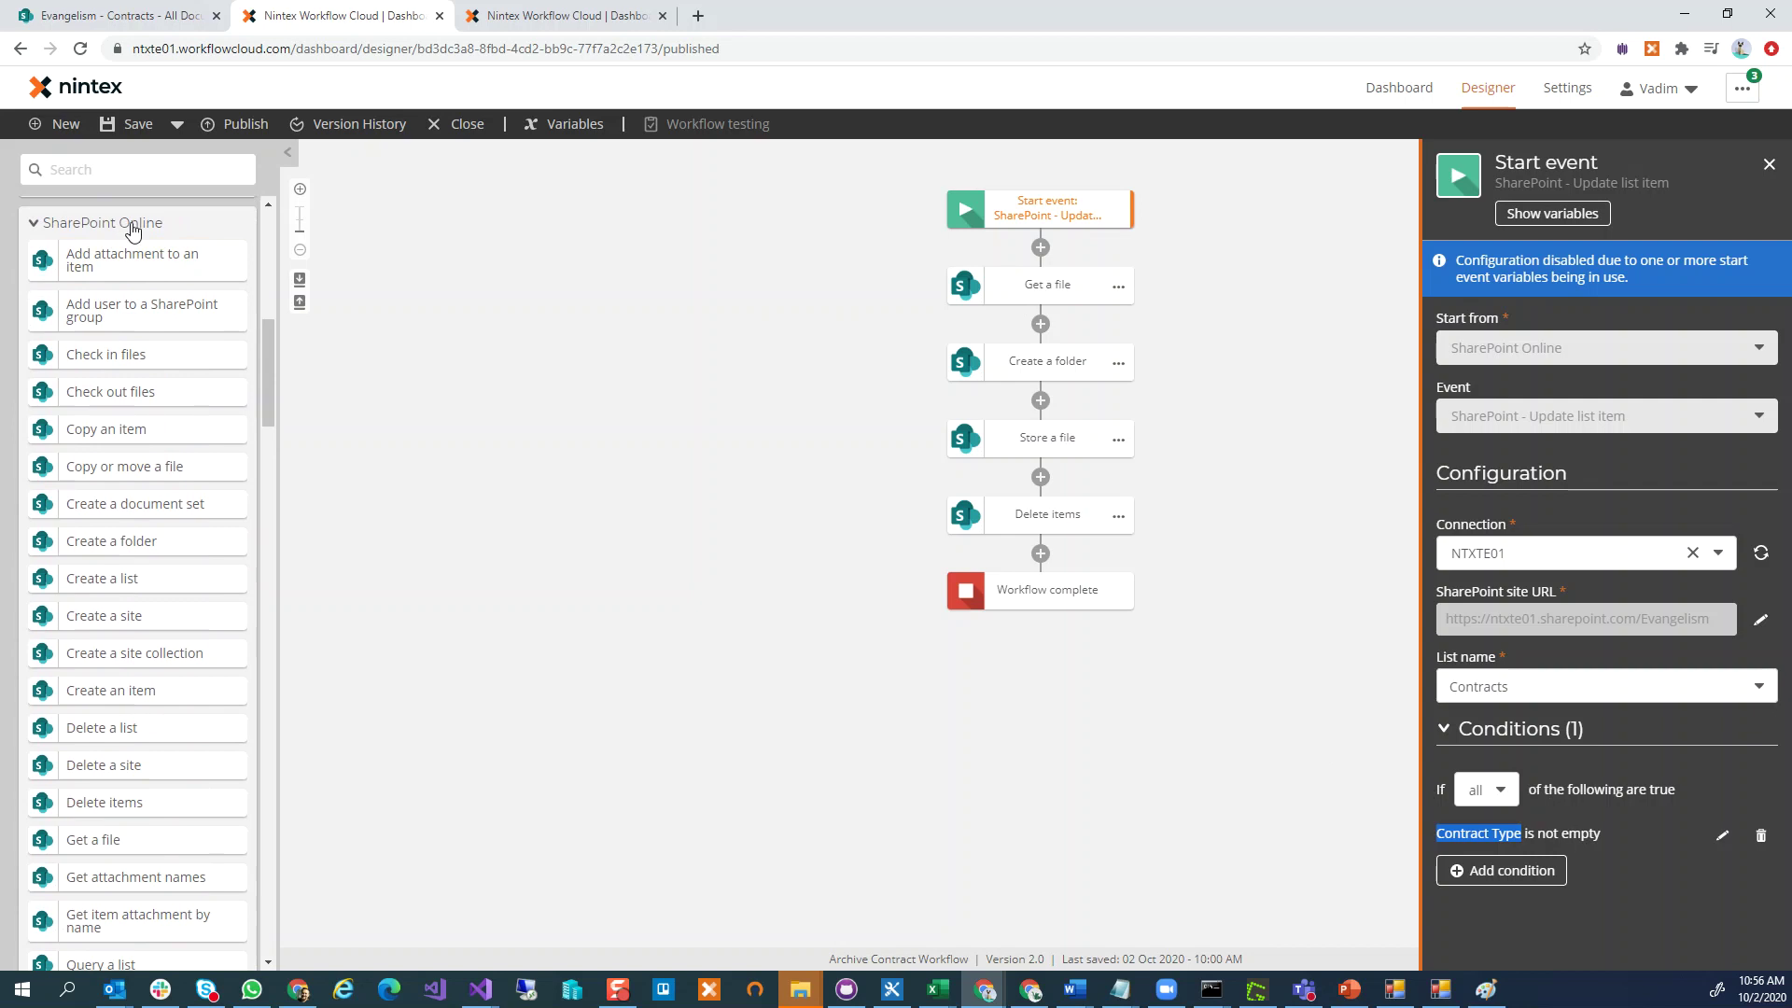
{"action": "left_click_drag", "start_coordinate": [271, 357], "coordinate": [273, 423]}
{"action": "left_click_drag", "start_coordinate": [273, 389], "coordinate": [267, 353]}
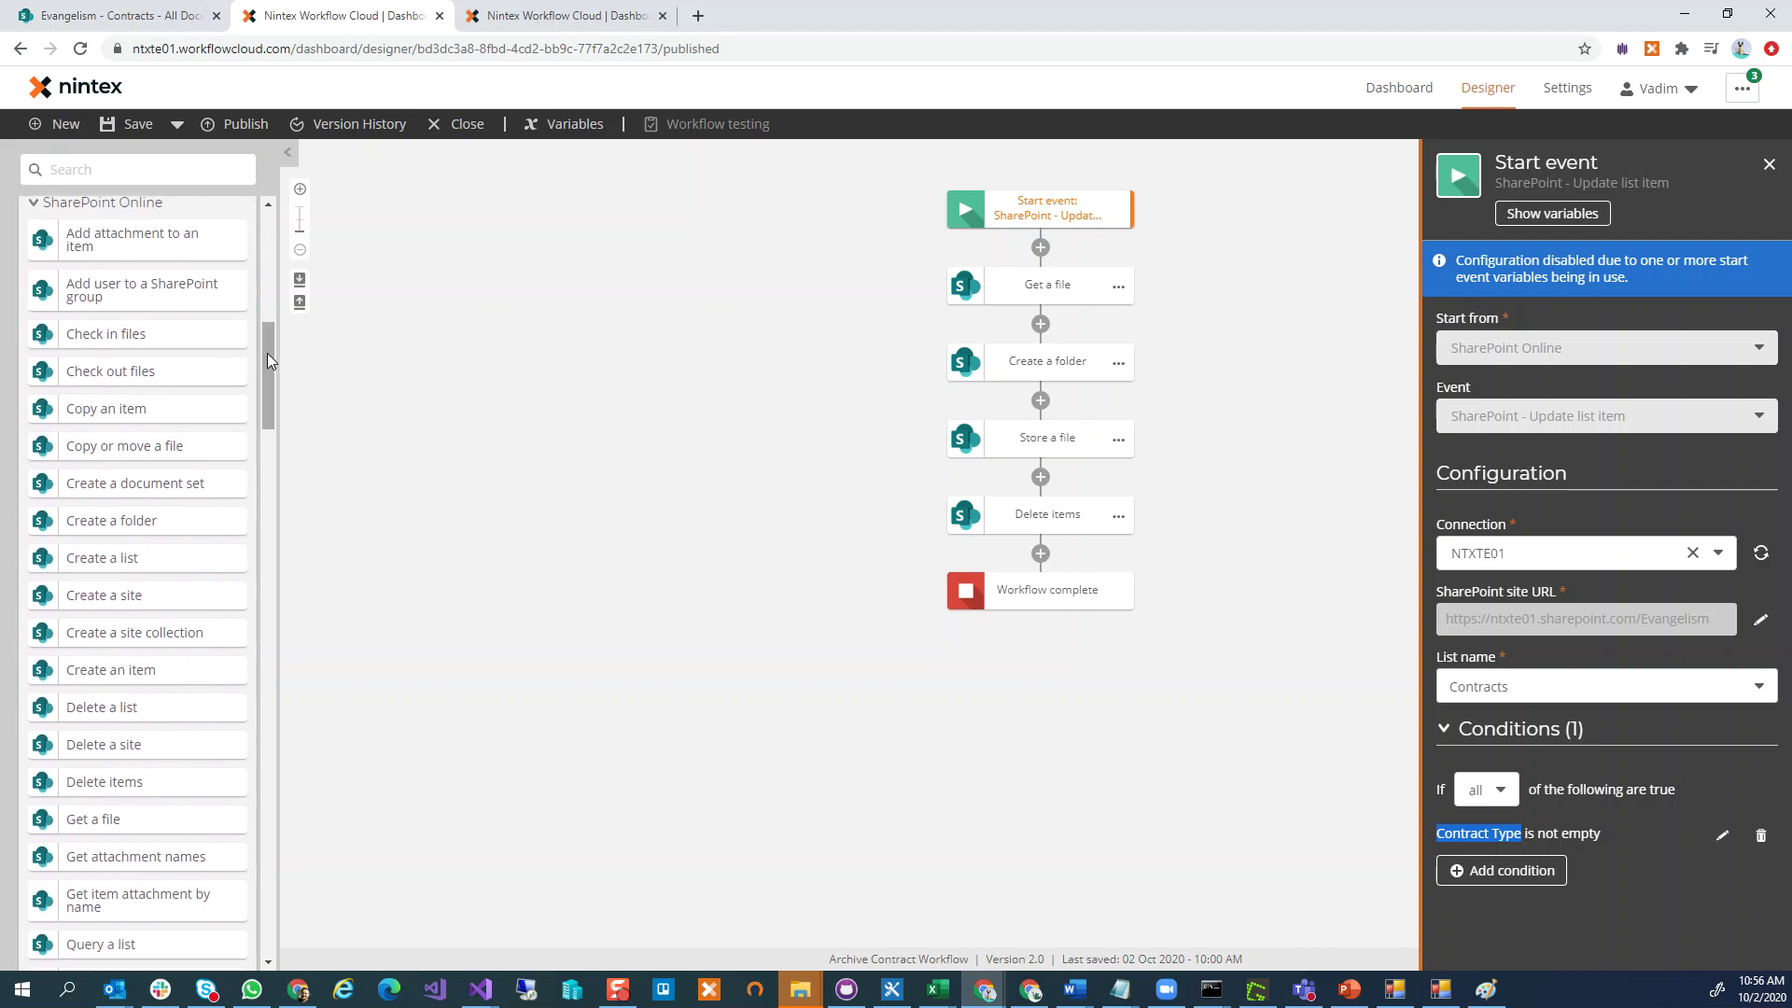
Step: Examine the Get a file action's source settings, the start event variables available for its Item ID, and its output variable
{"action": "left_click", "coordinate": [1065, 291]}
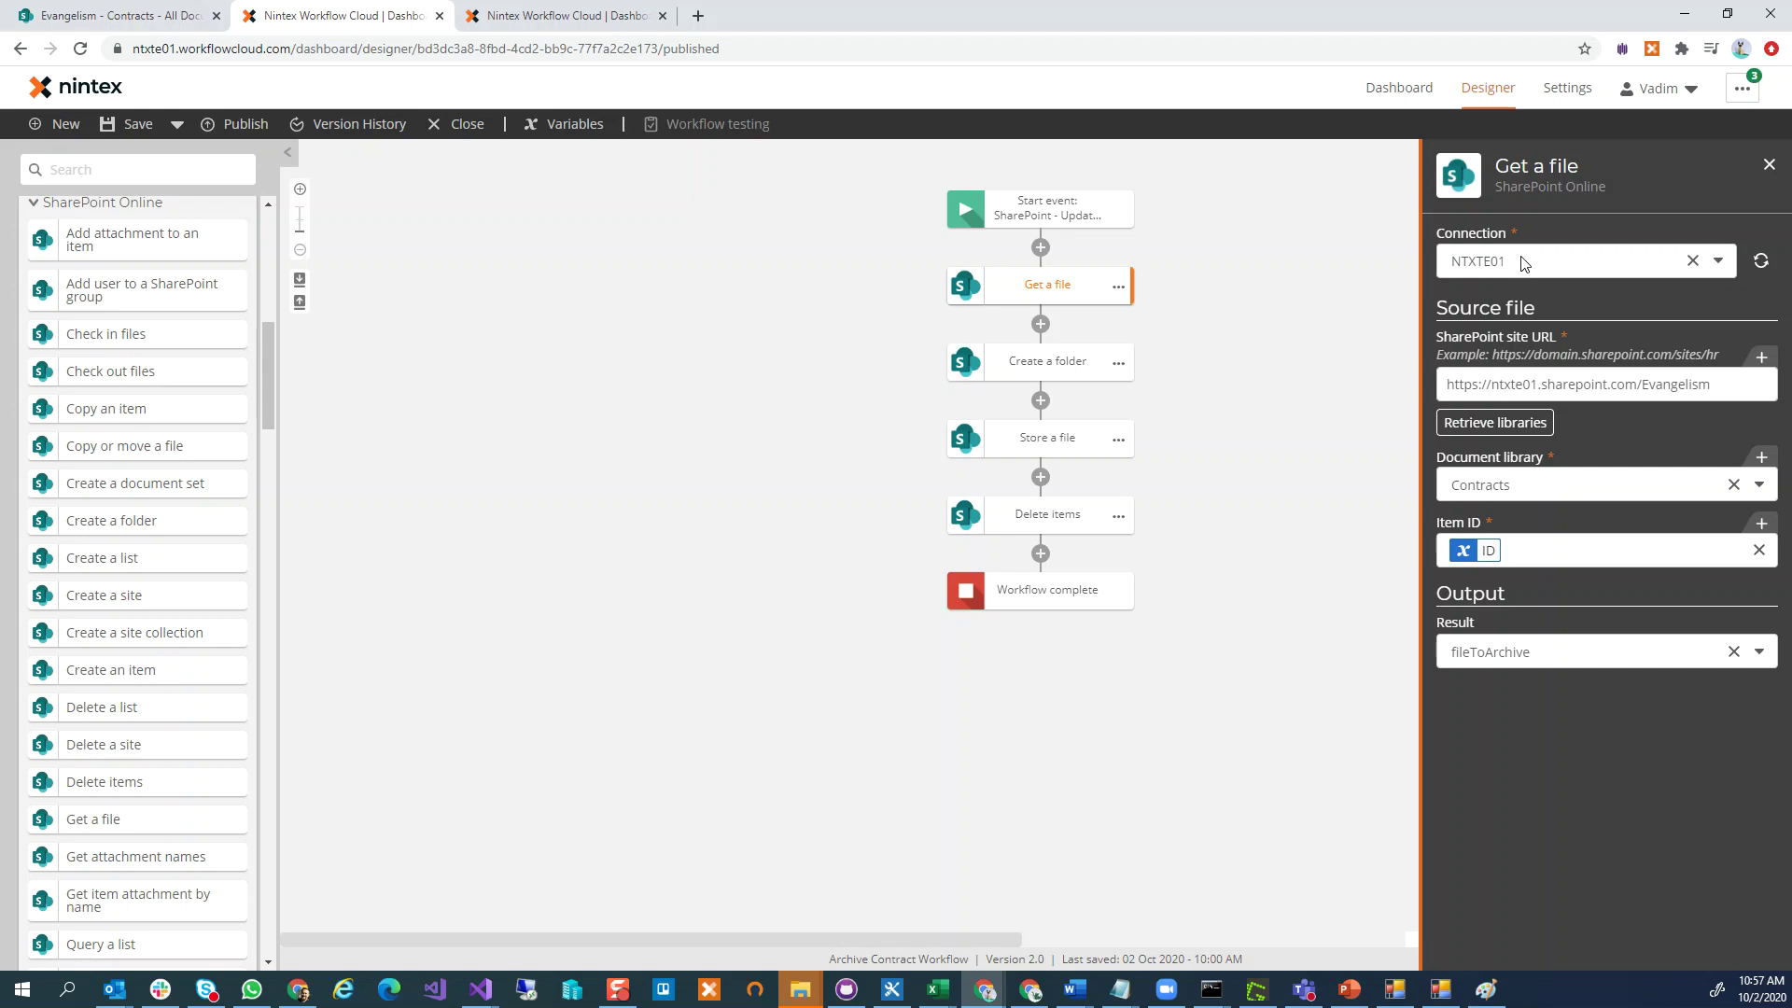
{"action": "left_click", "coordinate": [1675, 385]}
{"action": "left_click", "coordinate": [1505, 493]}
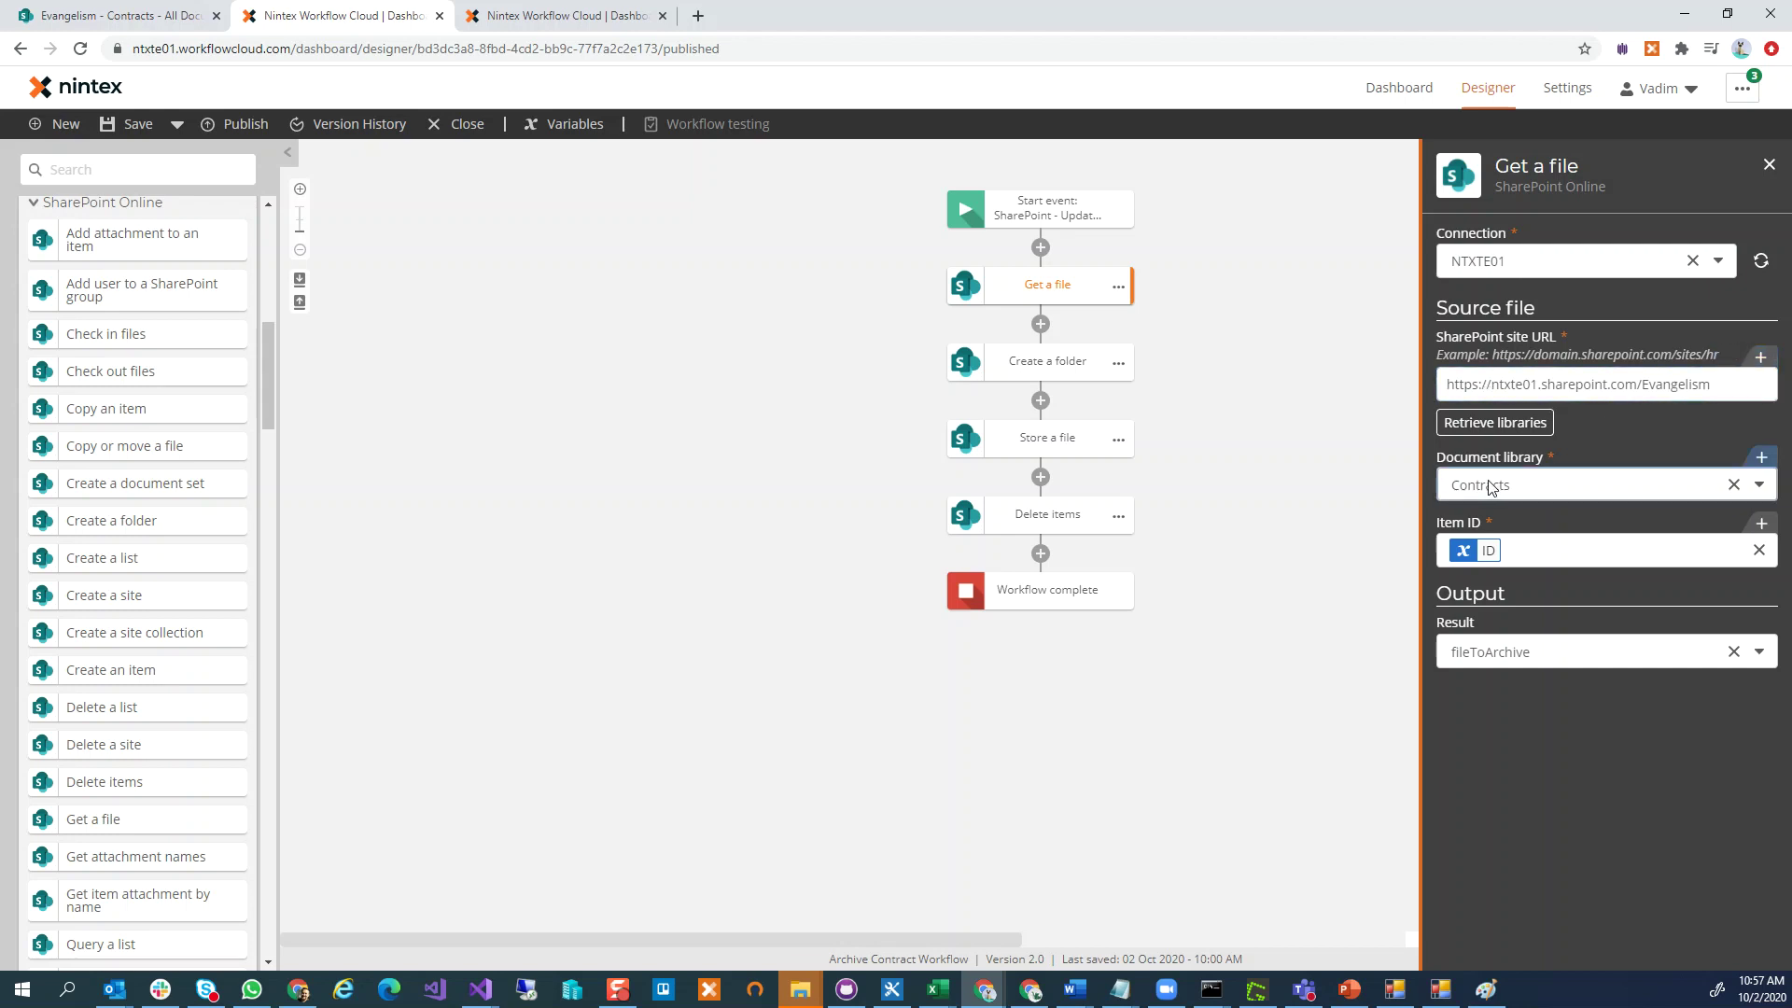
{"action": "left_click", "coordinate": [1540, 551]}
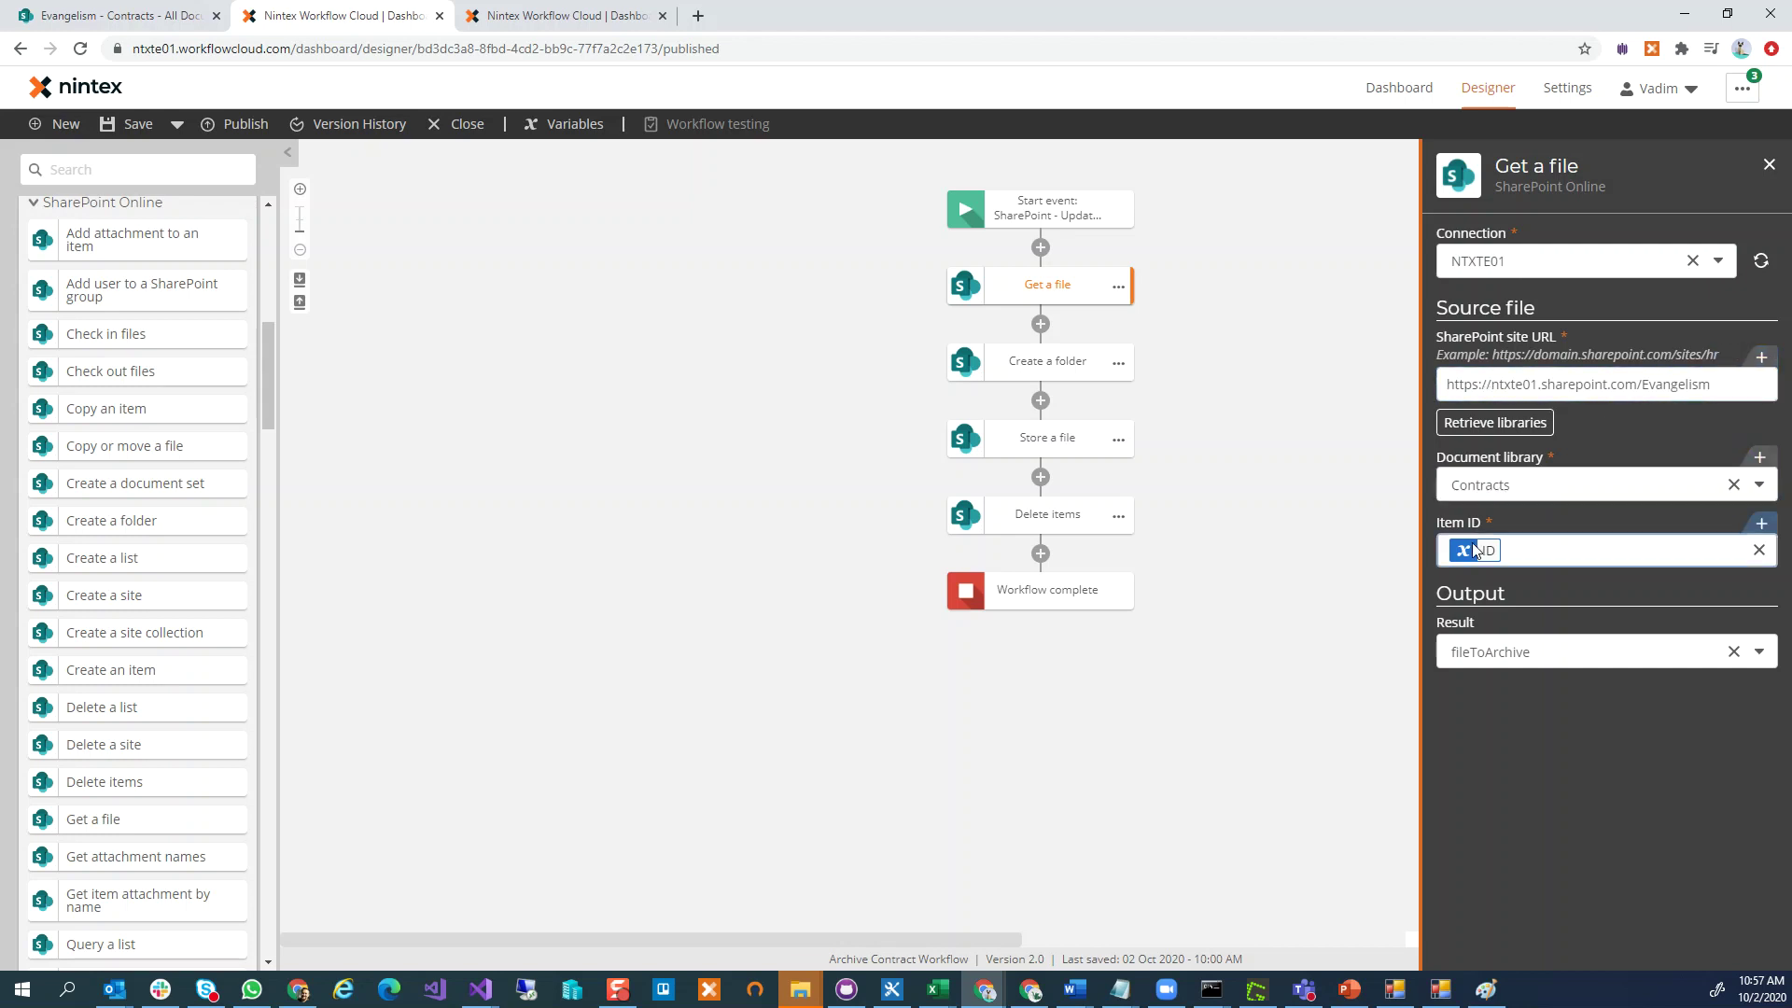
{"action": "left_click", "coordinate": [1748, 526]}
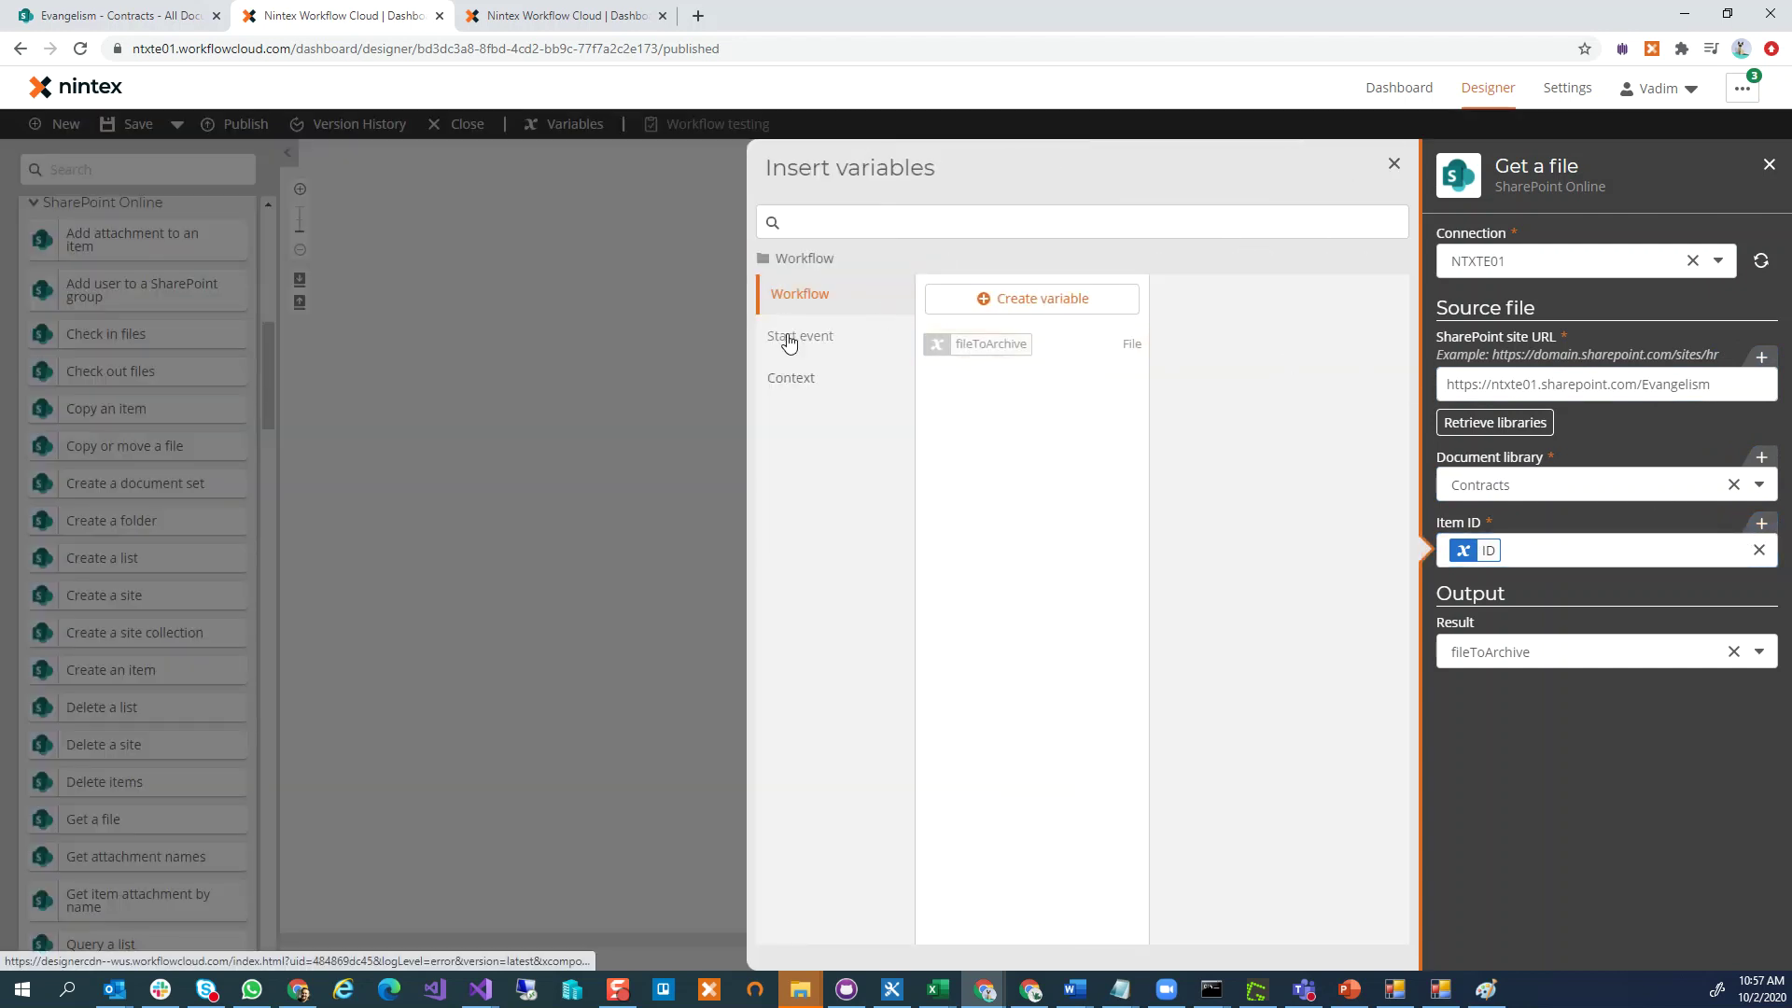
{"action": "left_click", "coordinate": [784, 341]}
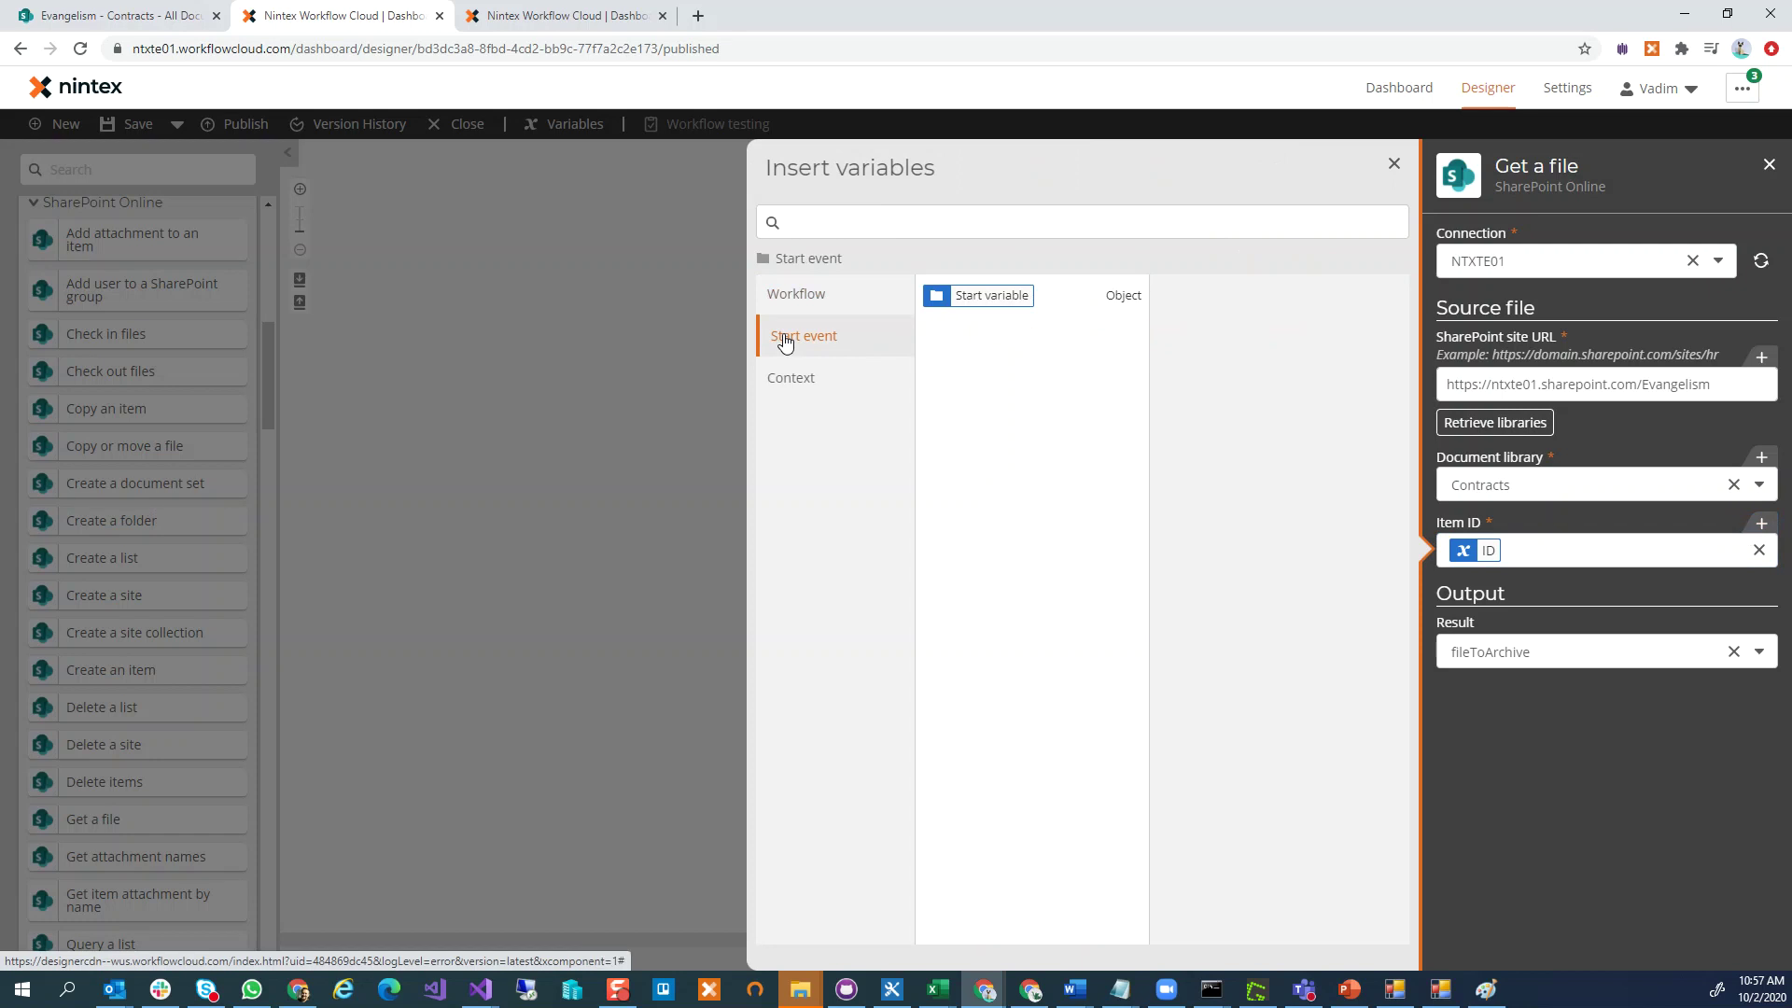
{"action": "left_click", "coordinate": [1049, 299]}
{"action": "mouse_move", "coordinate": [1202, 853]}
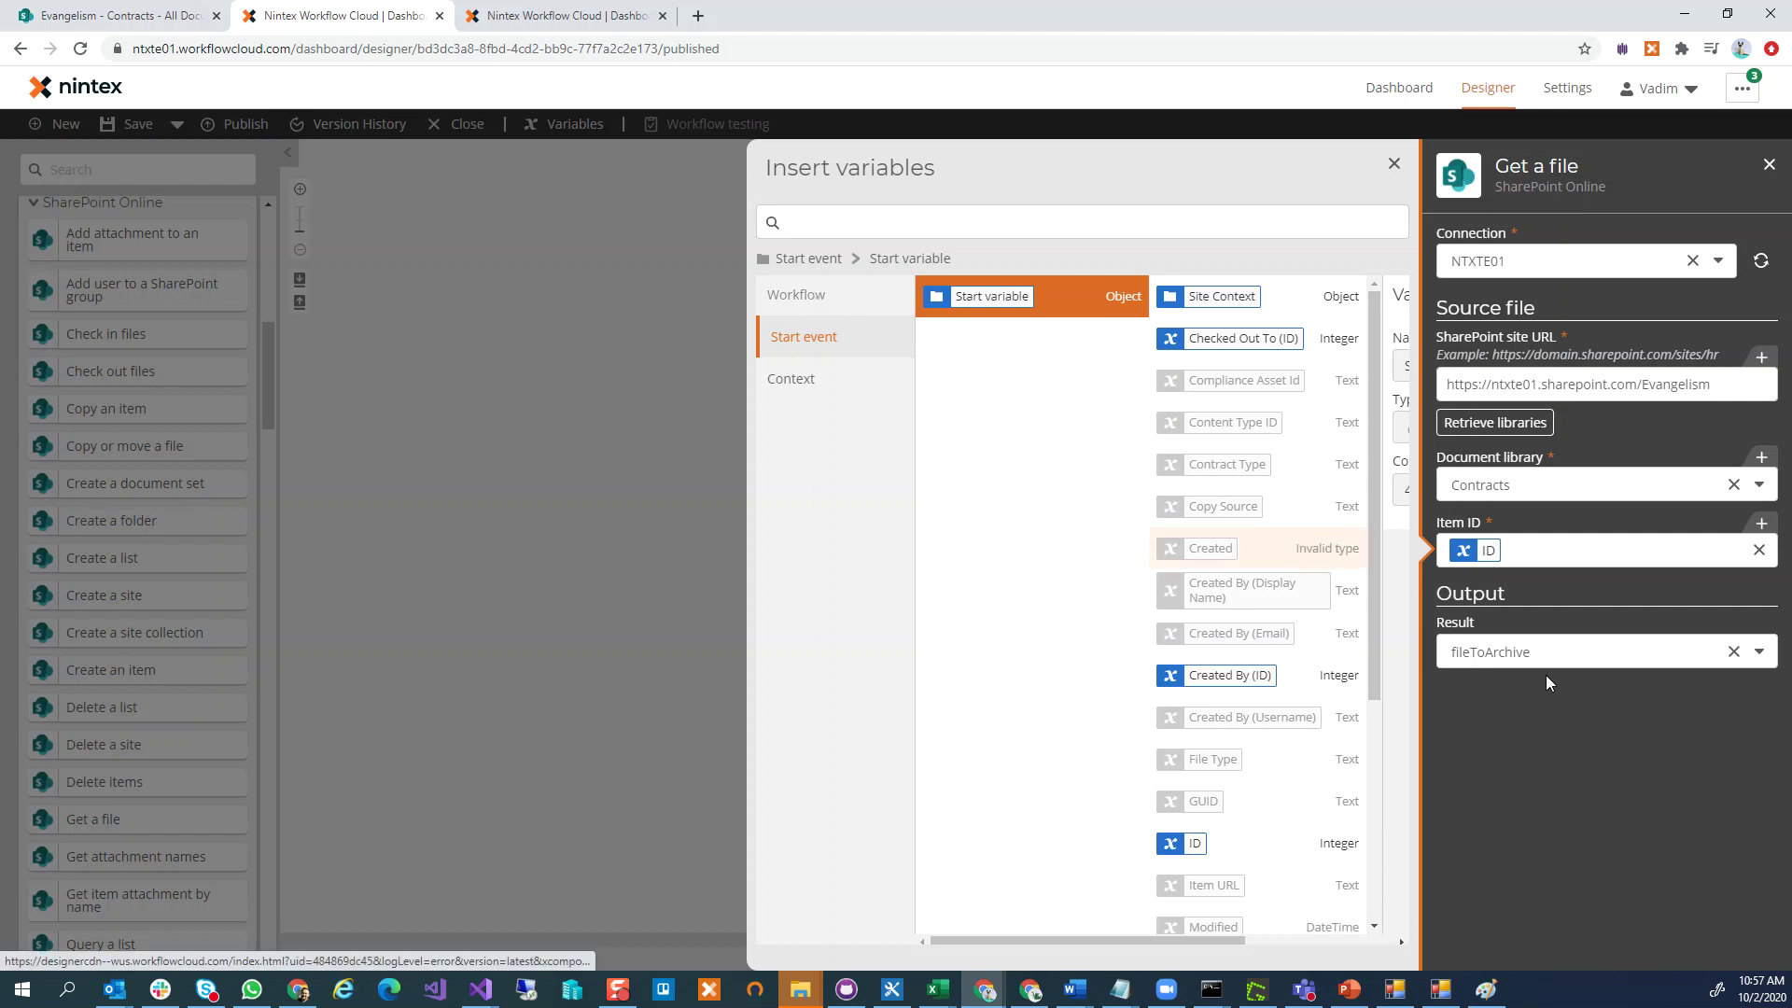
{"action": "left_click", "coordinate": [1487, 654]}
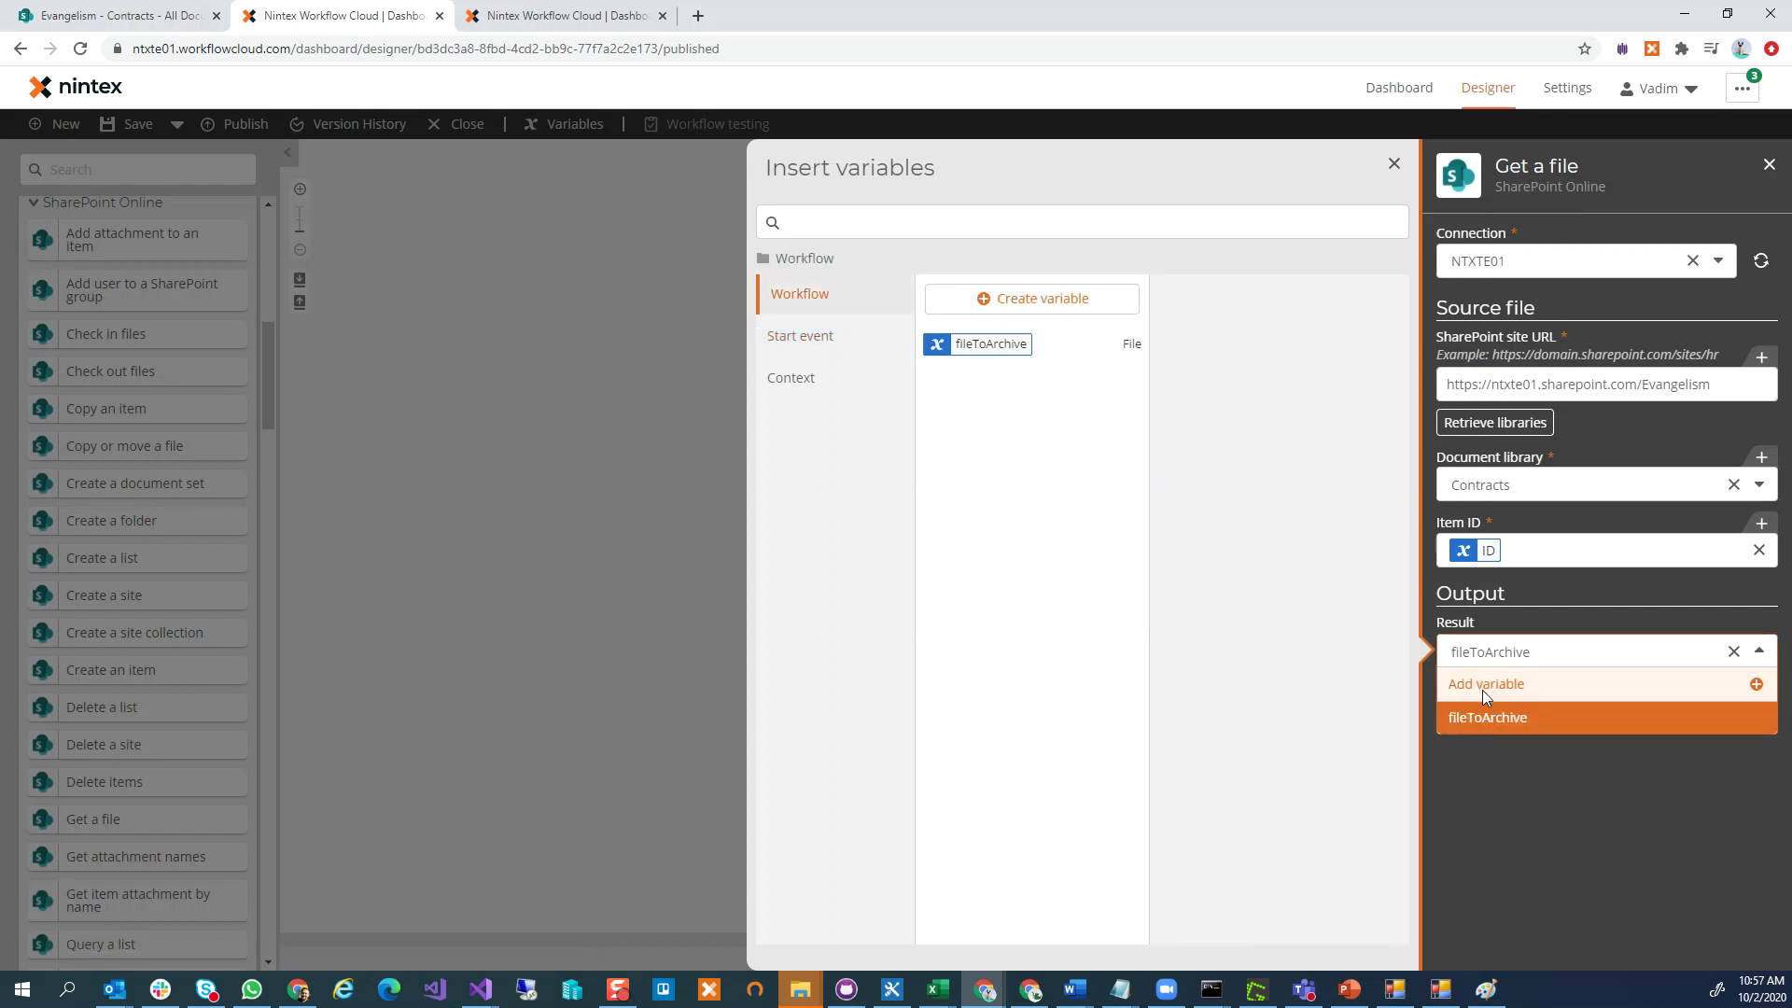
{"action": "mouse_move", "coordinate": [1083, 350]}
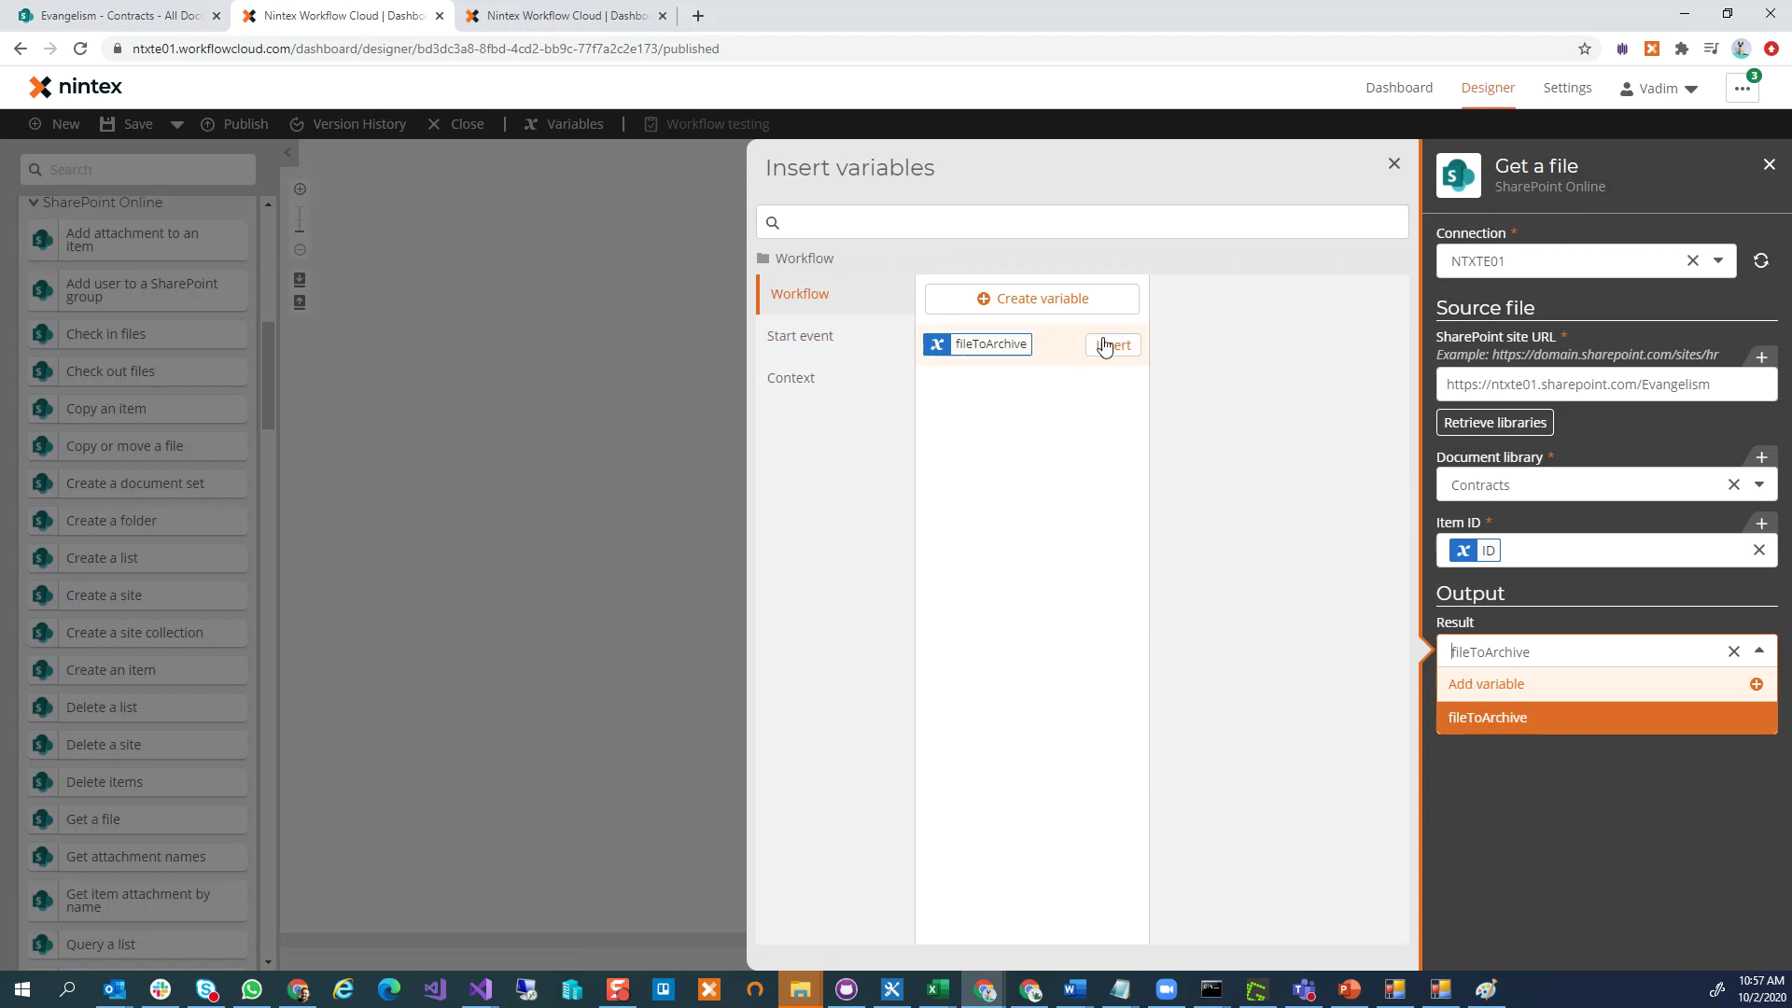
{"action": "left_click", "coordinate": [489, 463]}
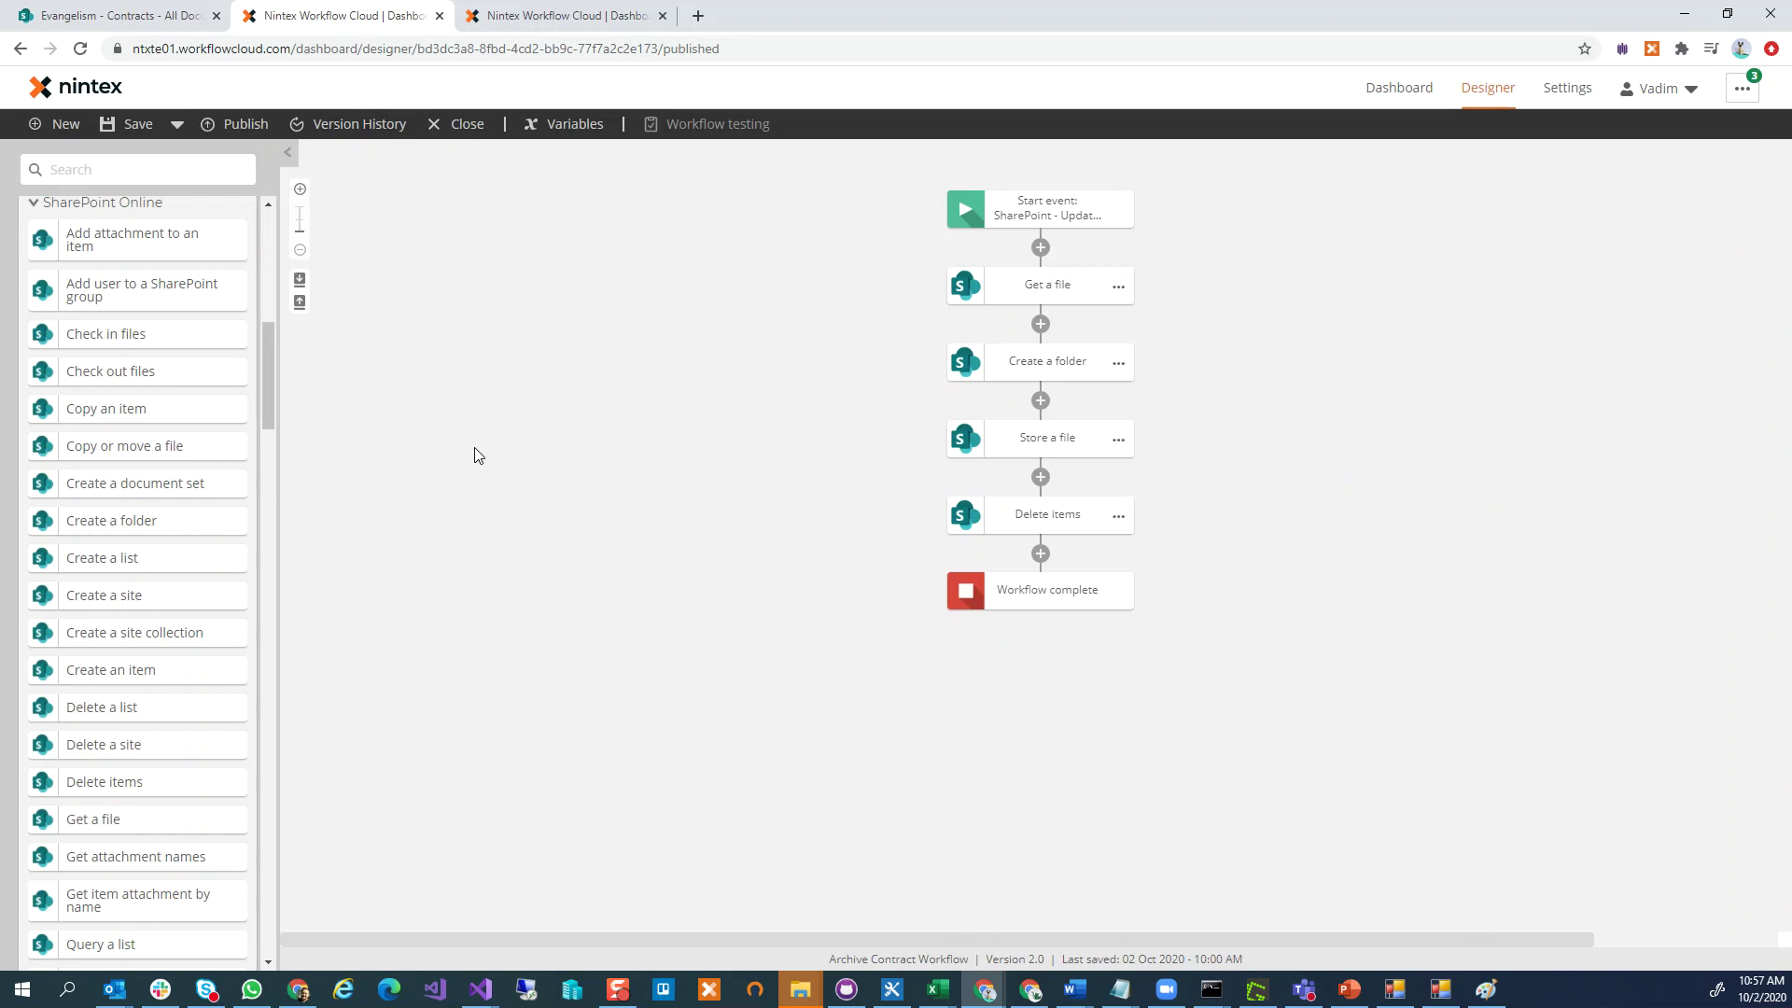
Step: Examine the Create a folder action's list, the start event variables available for its folder name, and its result output options
{"action": "left_click", "coordinate": [1064, 364]}
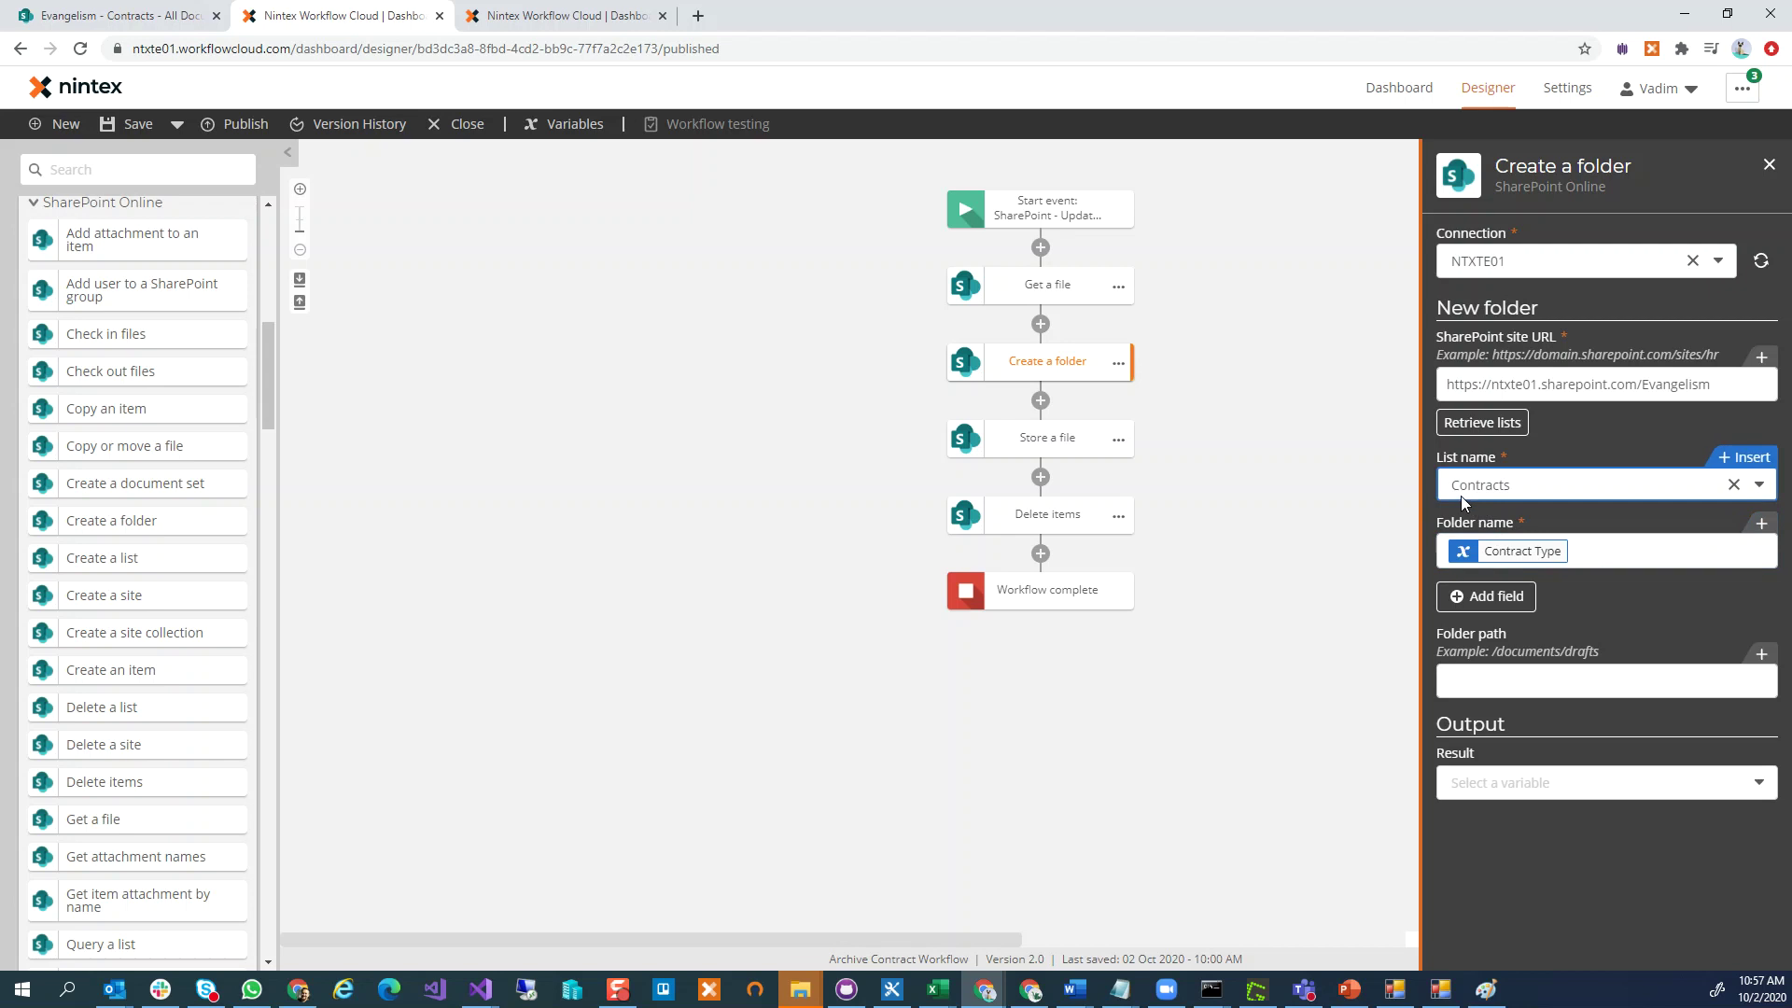
{"action": "left_click", "coordinate": [1582, 548]}
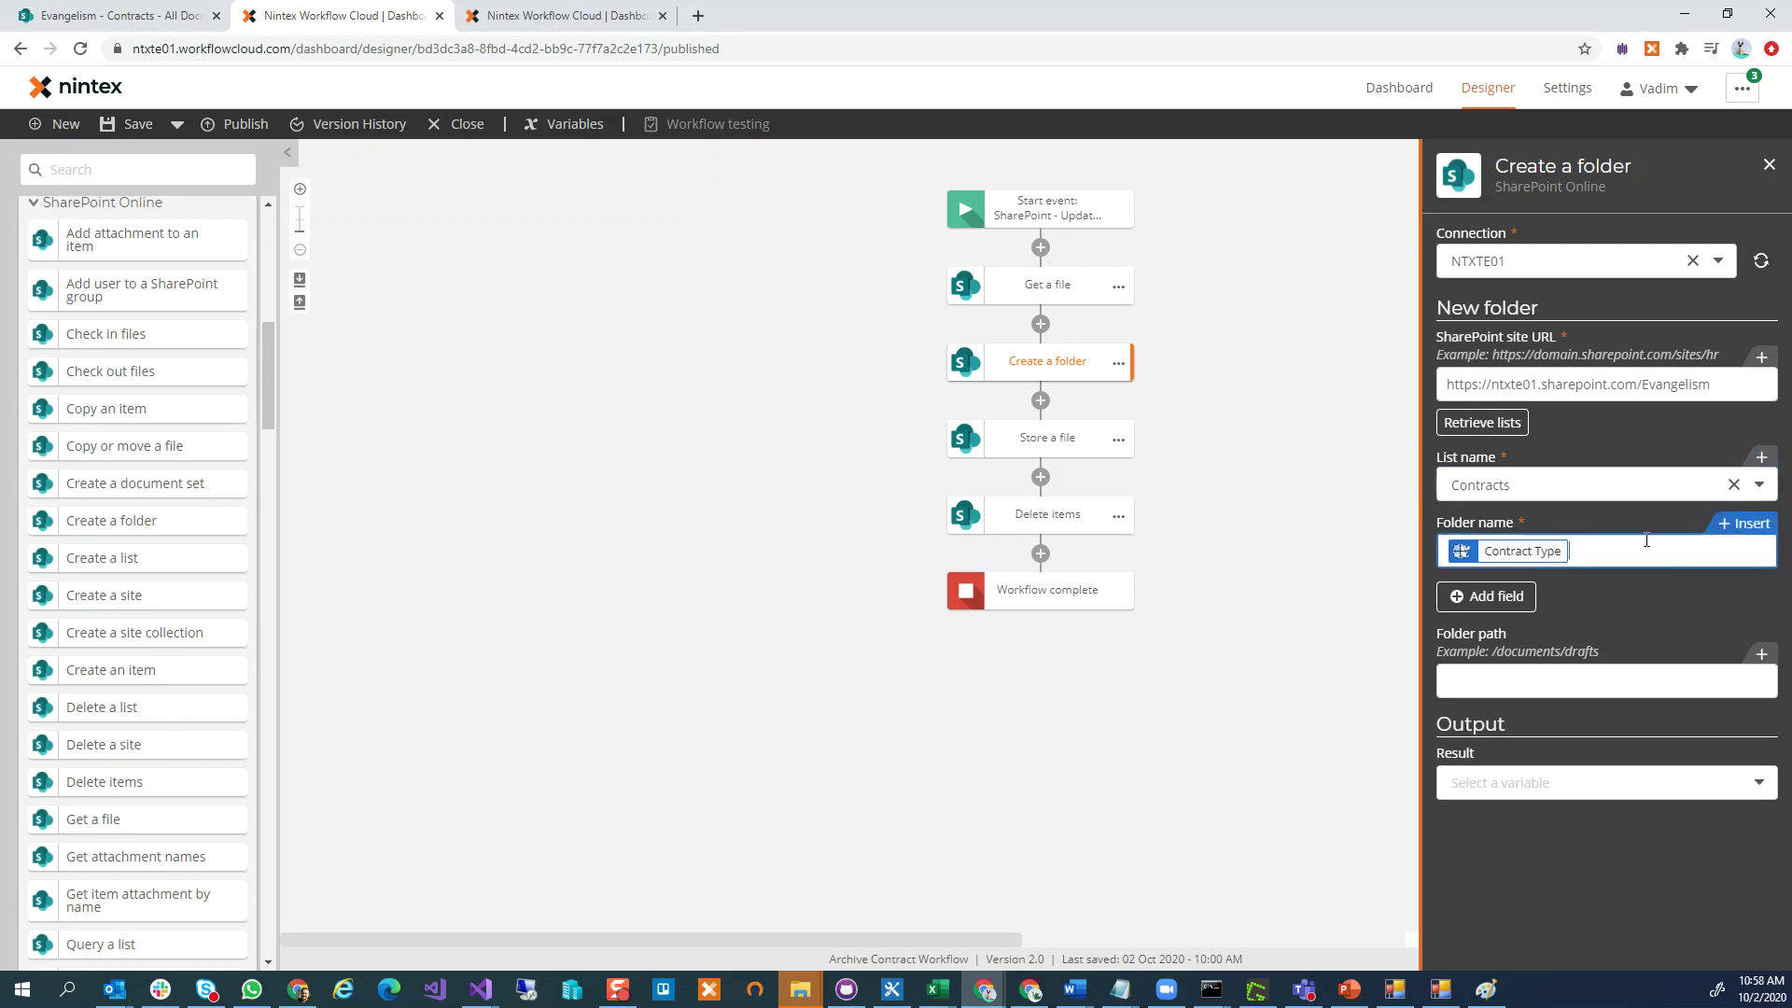
{"action": "left_click", "coordinate": [1745, 529]}
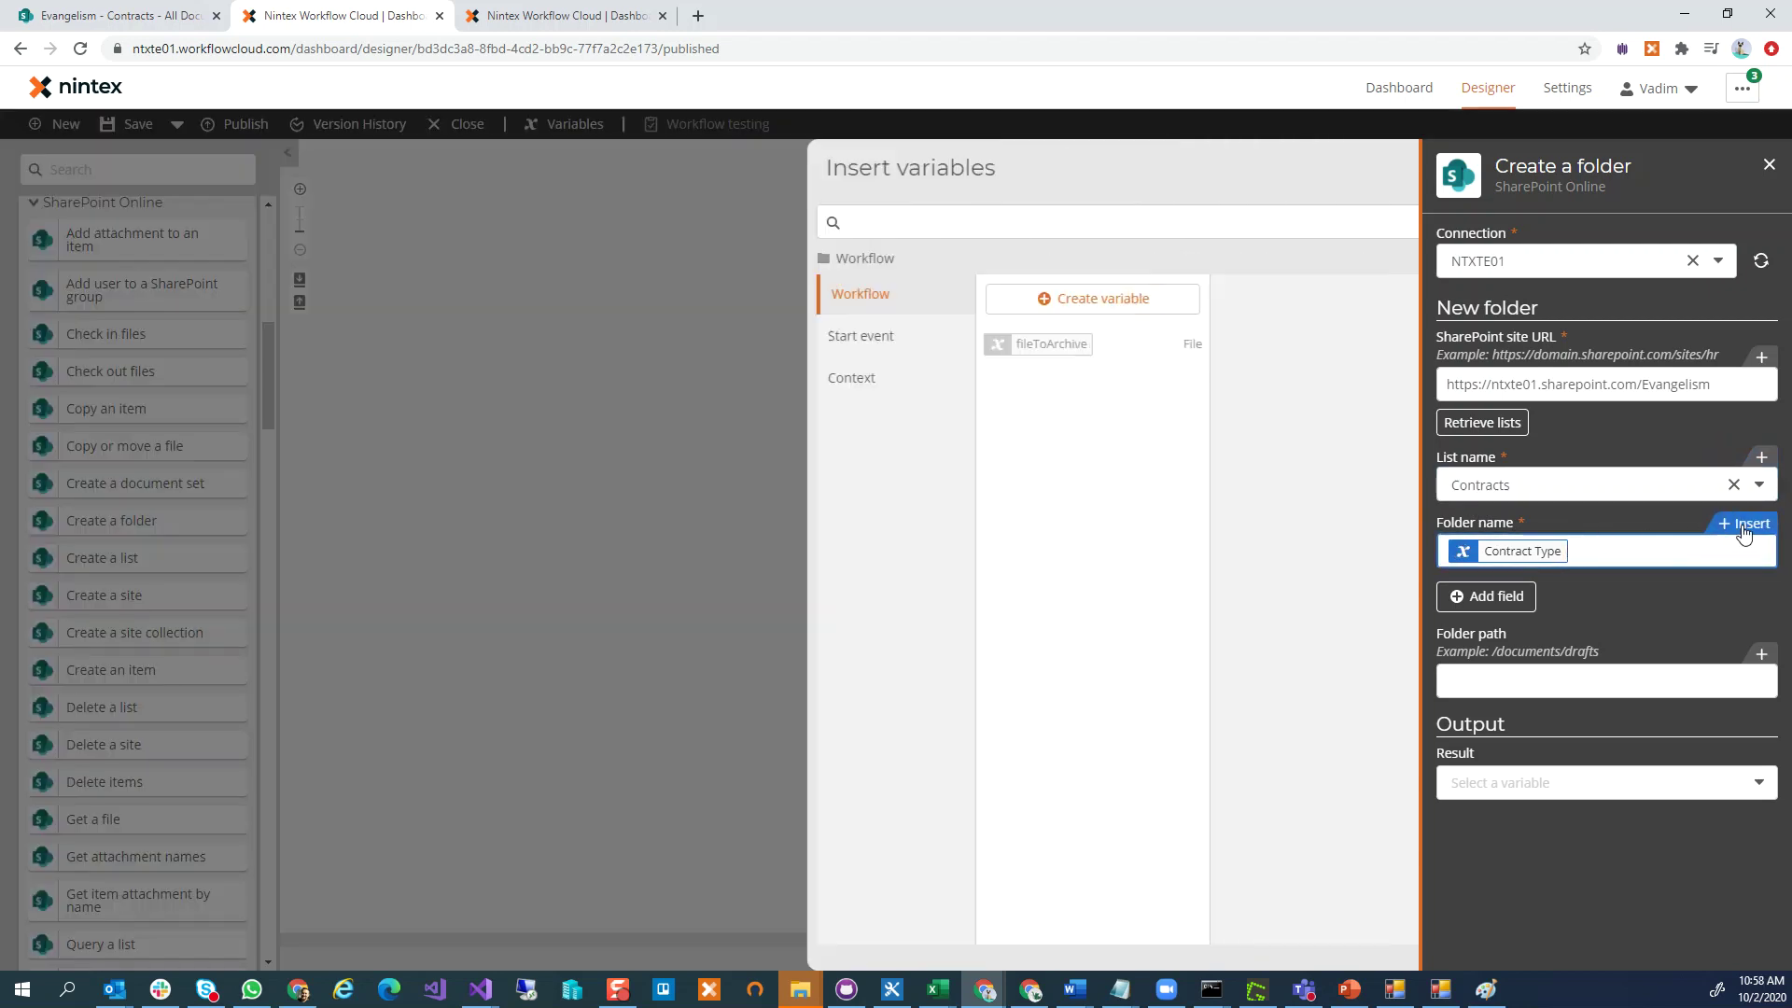
{"action": "left_click", "coordinate": [825, 335]}
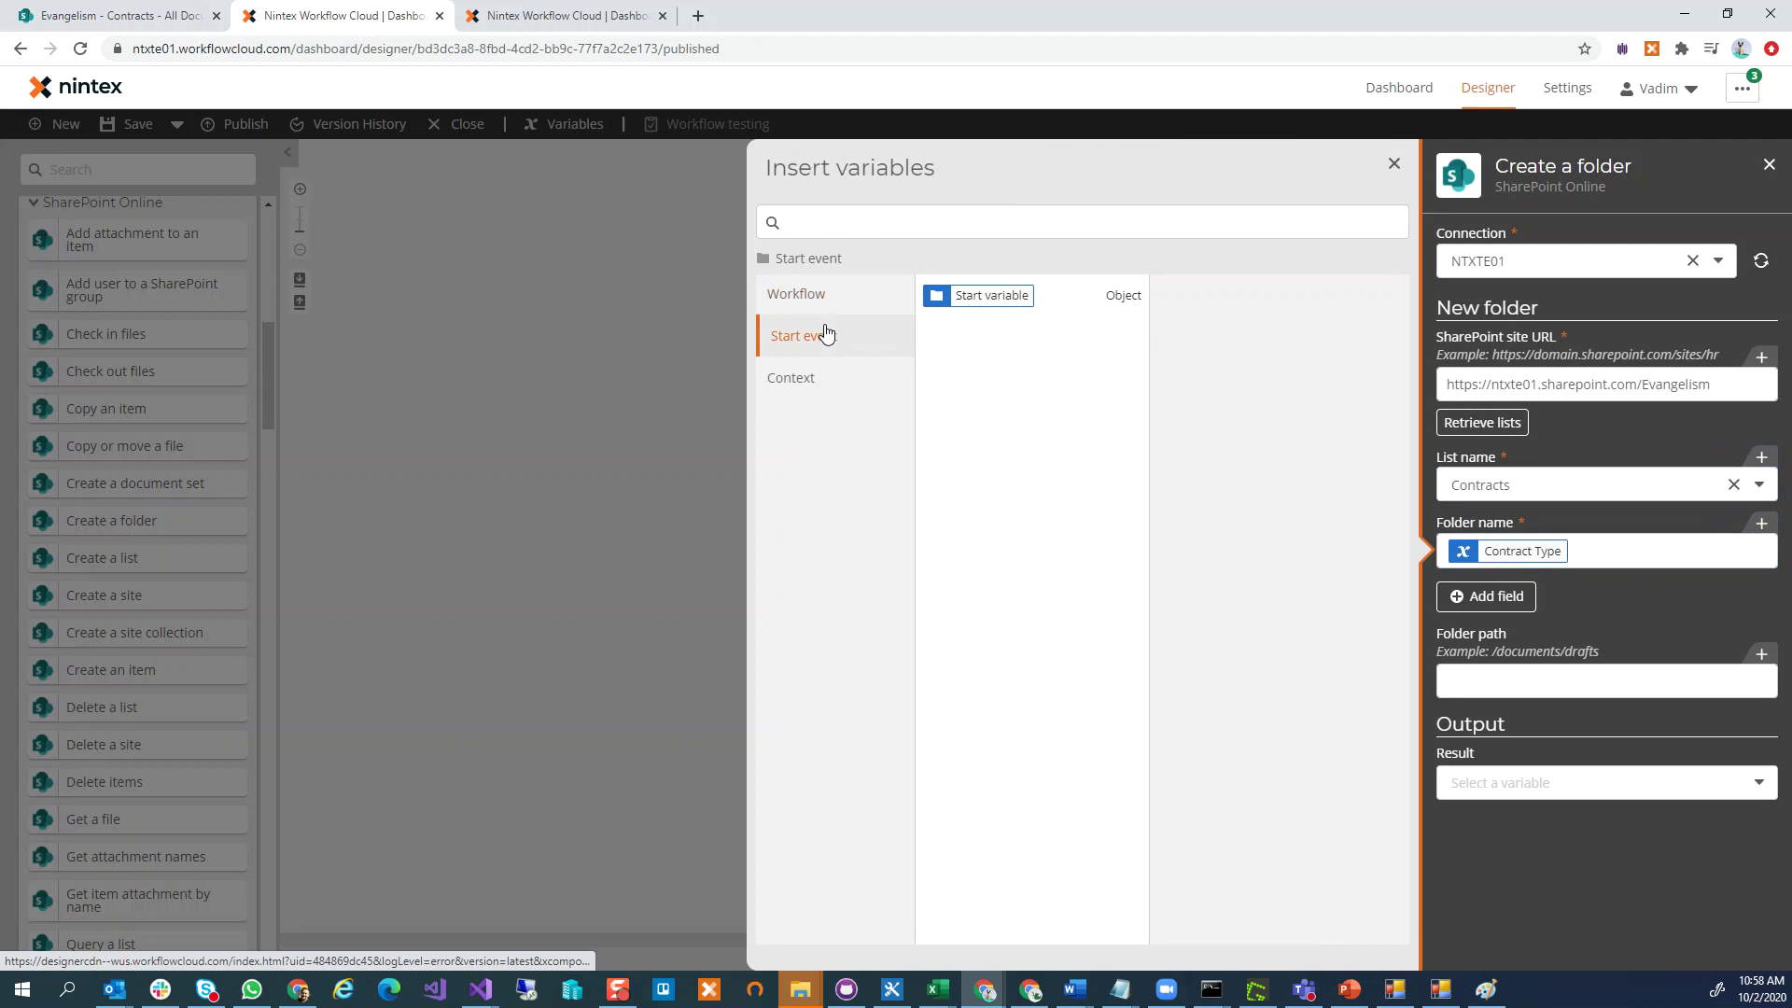
{"action": "left_click", "coordinate": [1087, 291]}
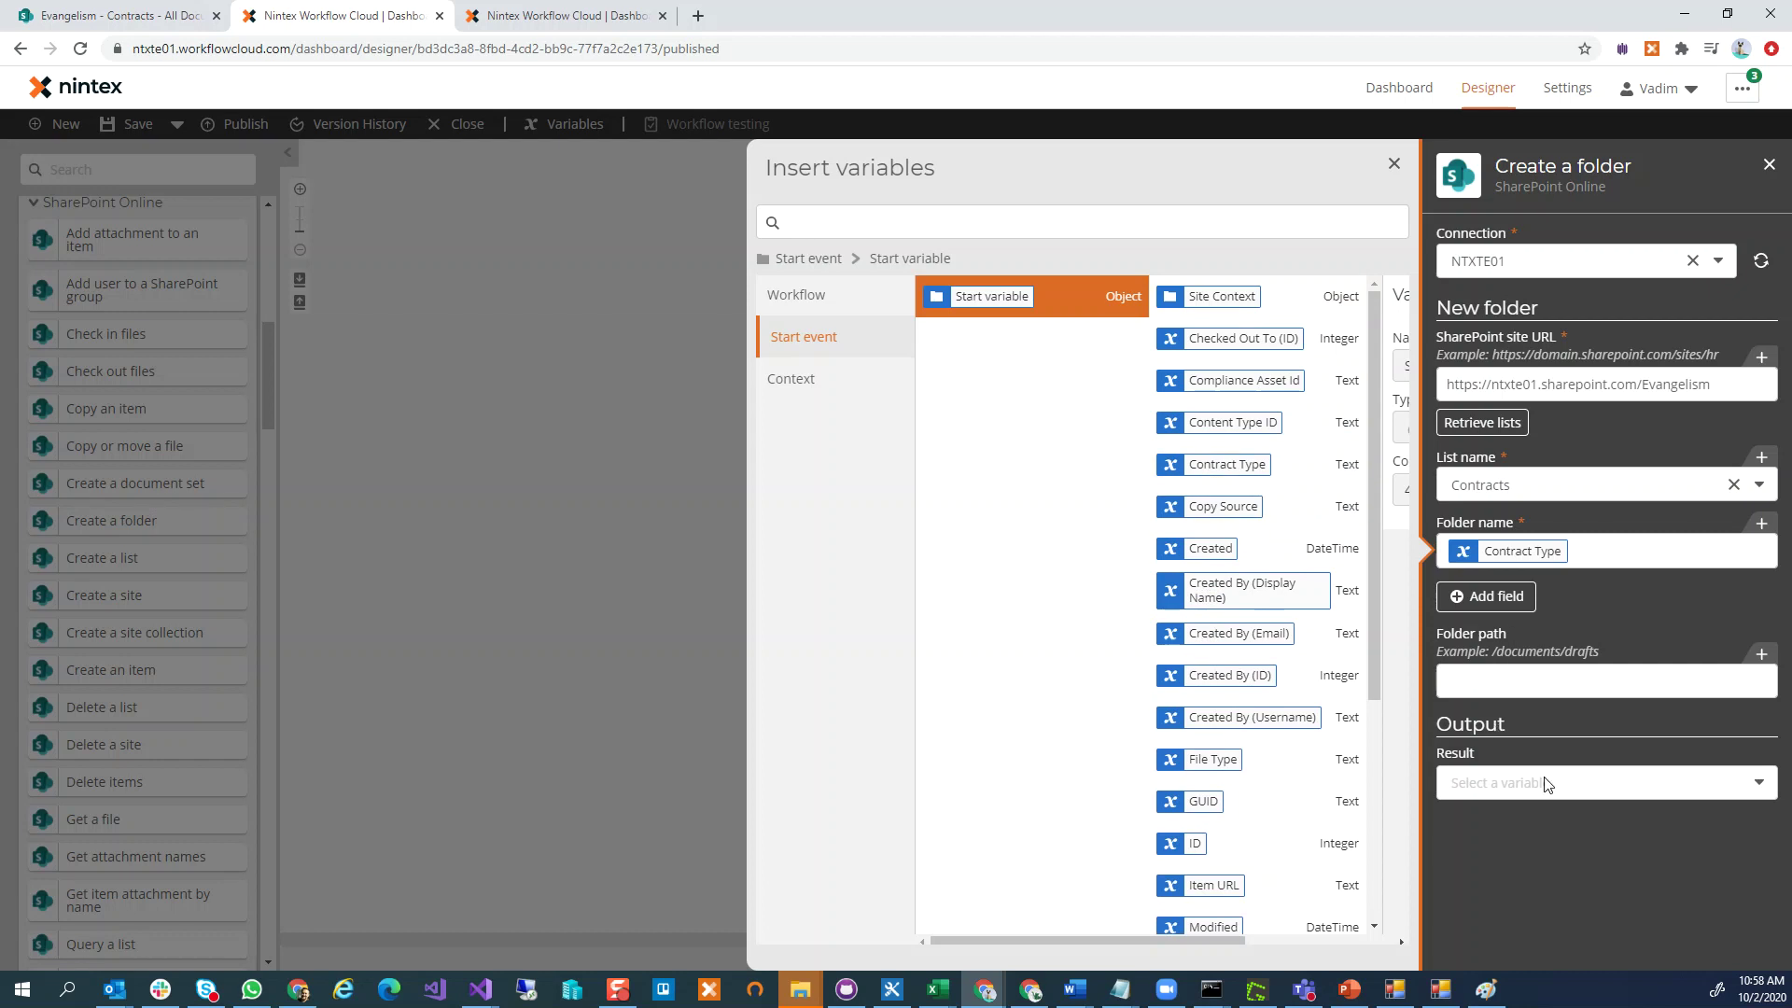
{"action": "left_click", "coordinate": [1496, 782]}
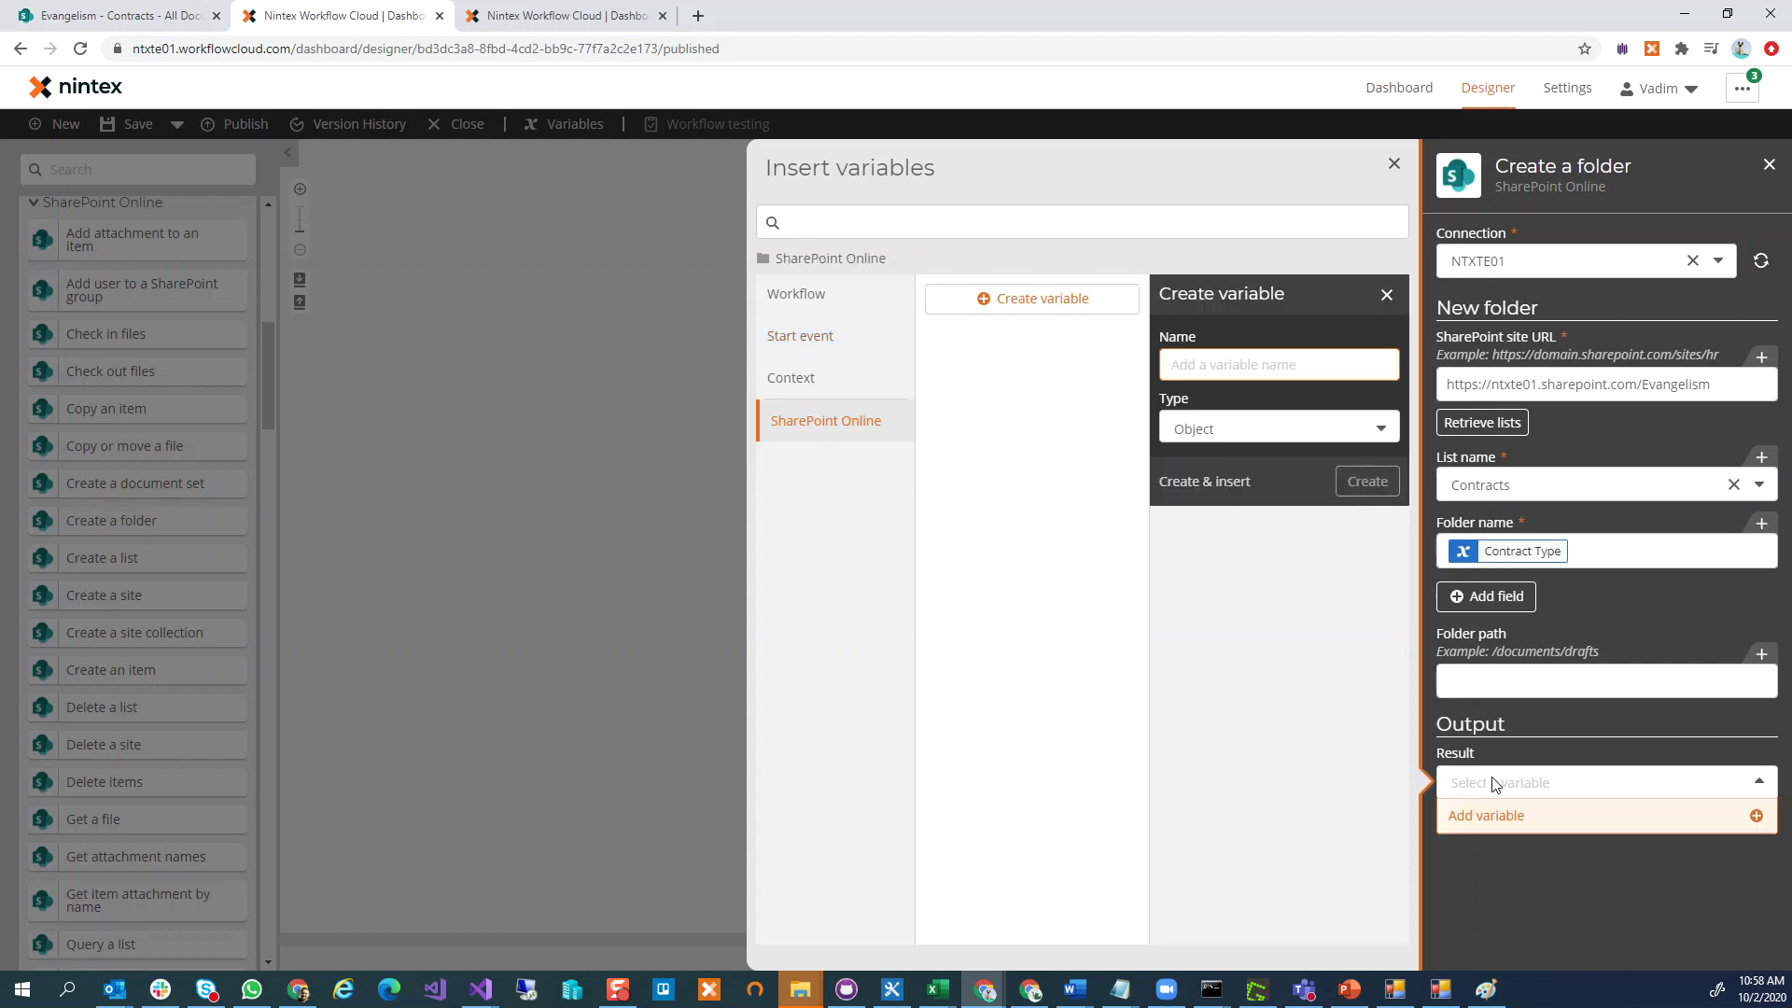
{"action": "left_click", "coordinate": [503, 523]}
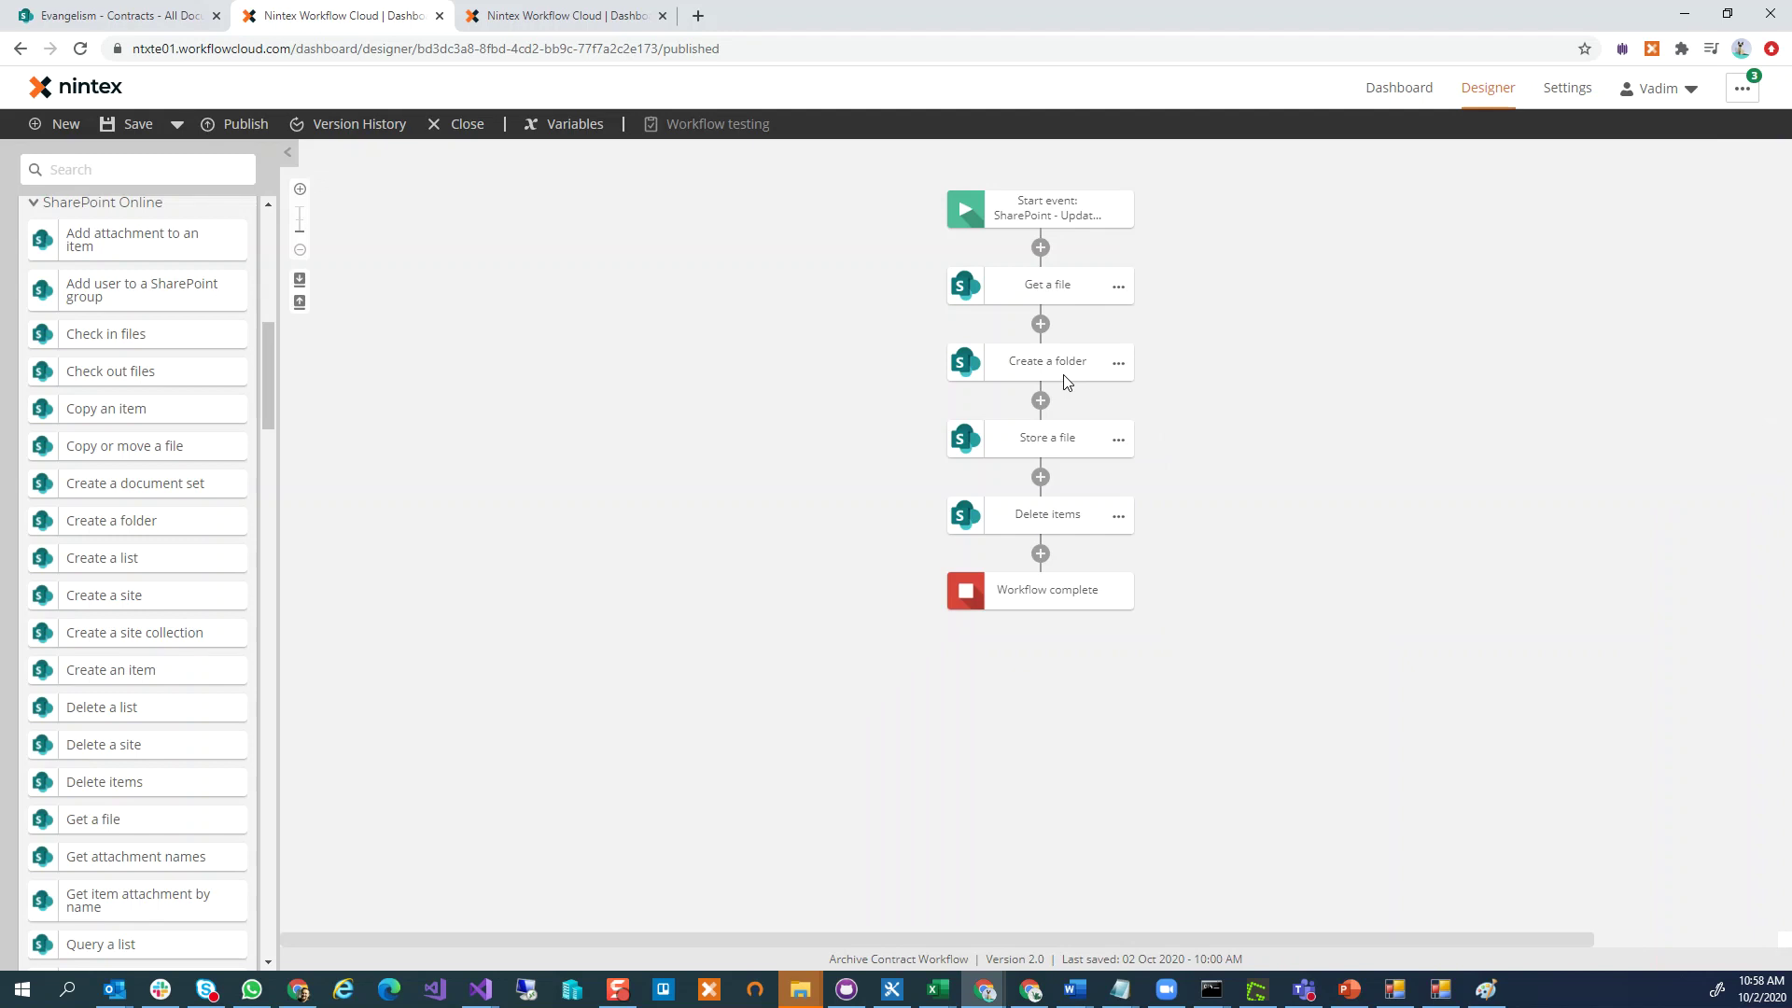
Step: Examine the Store a file action's source file, destination library, folder path and overwrite setting
{"action": "left_click", "coordinate": [1085, 439]}
{"action": "left_click", "coordinate": [1499, 369]}
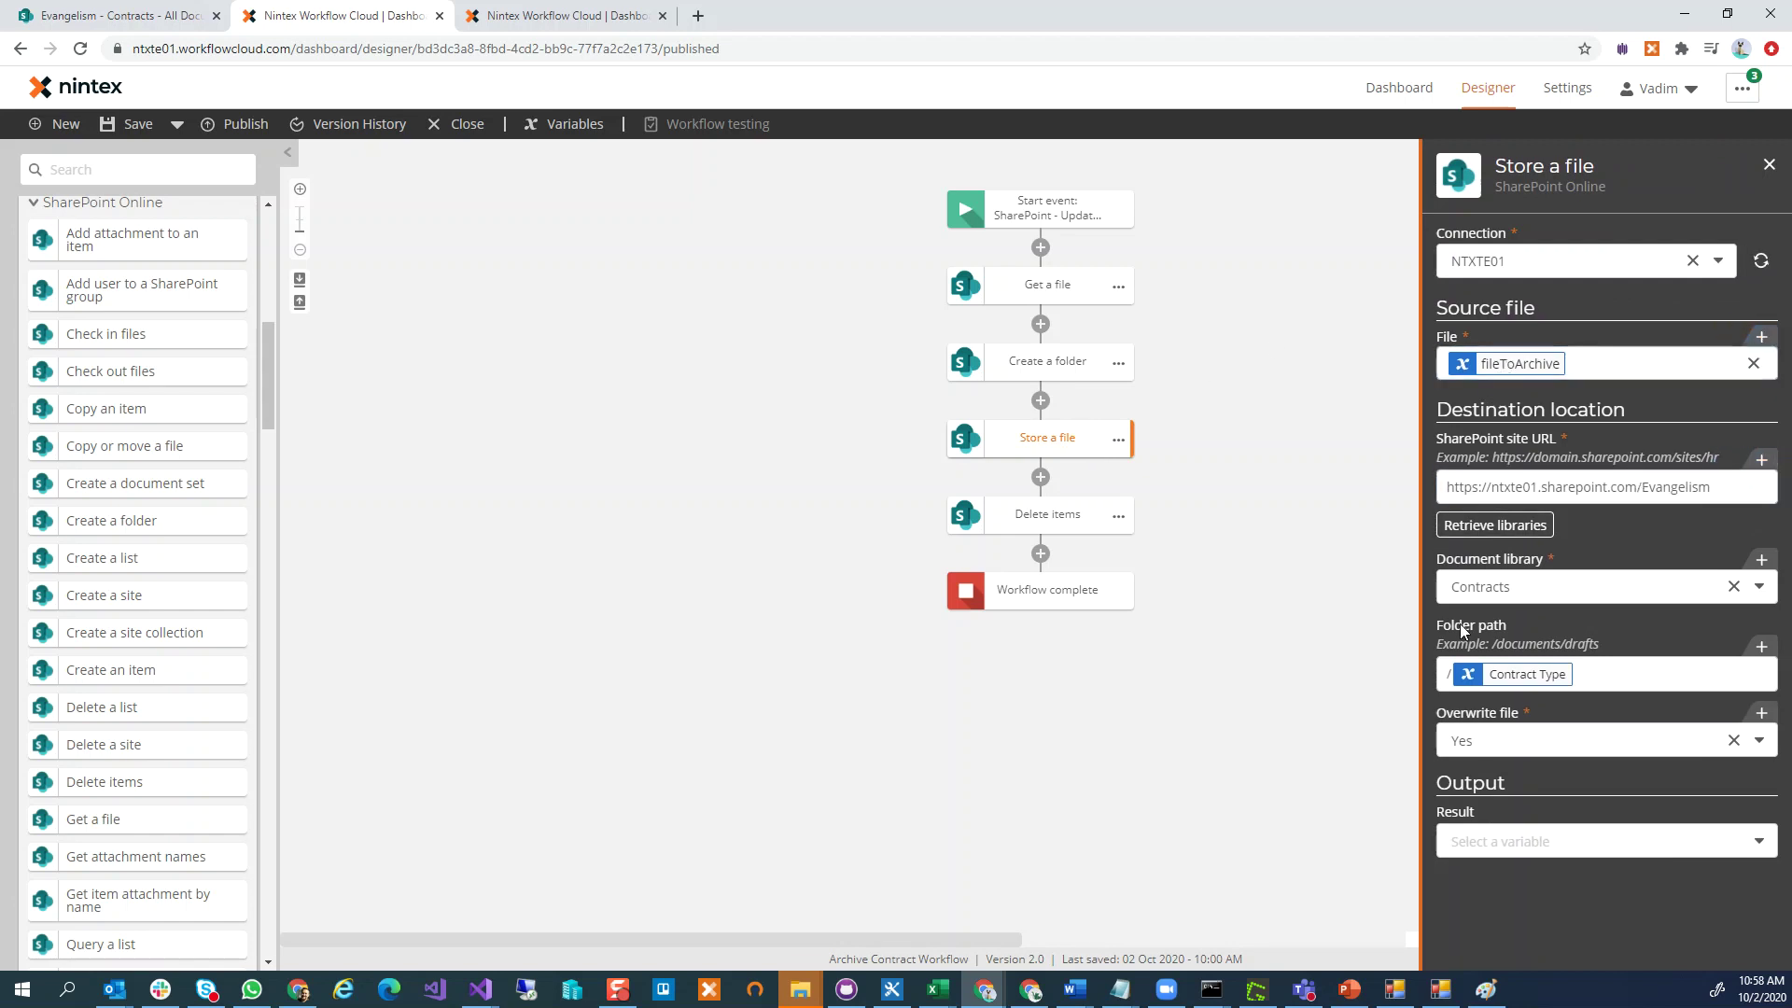
{"action": "left_click", "coordinate": [1499, 599]}
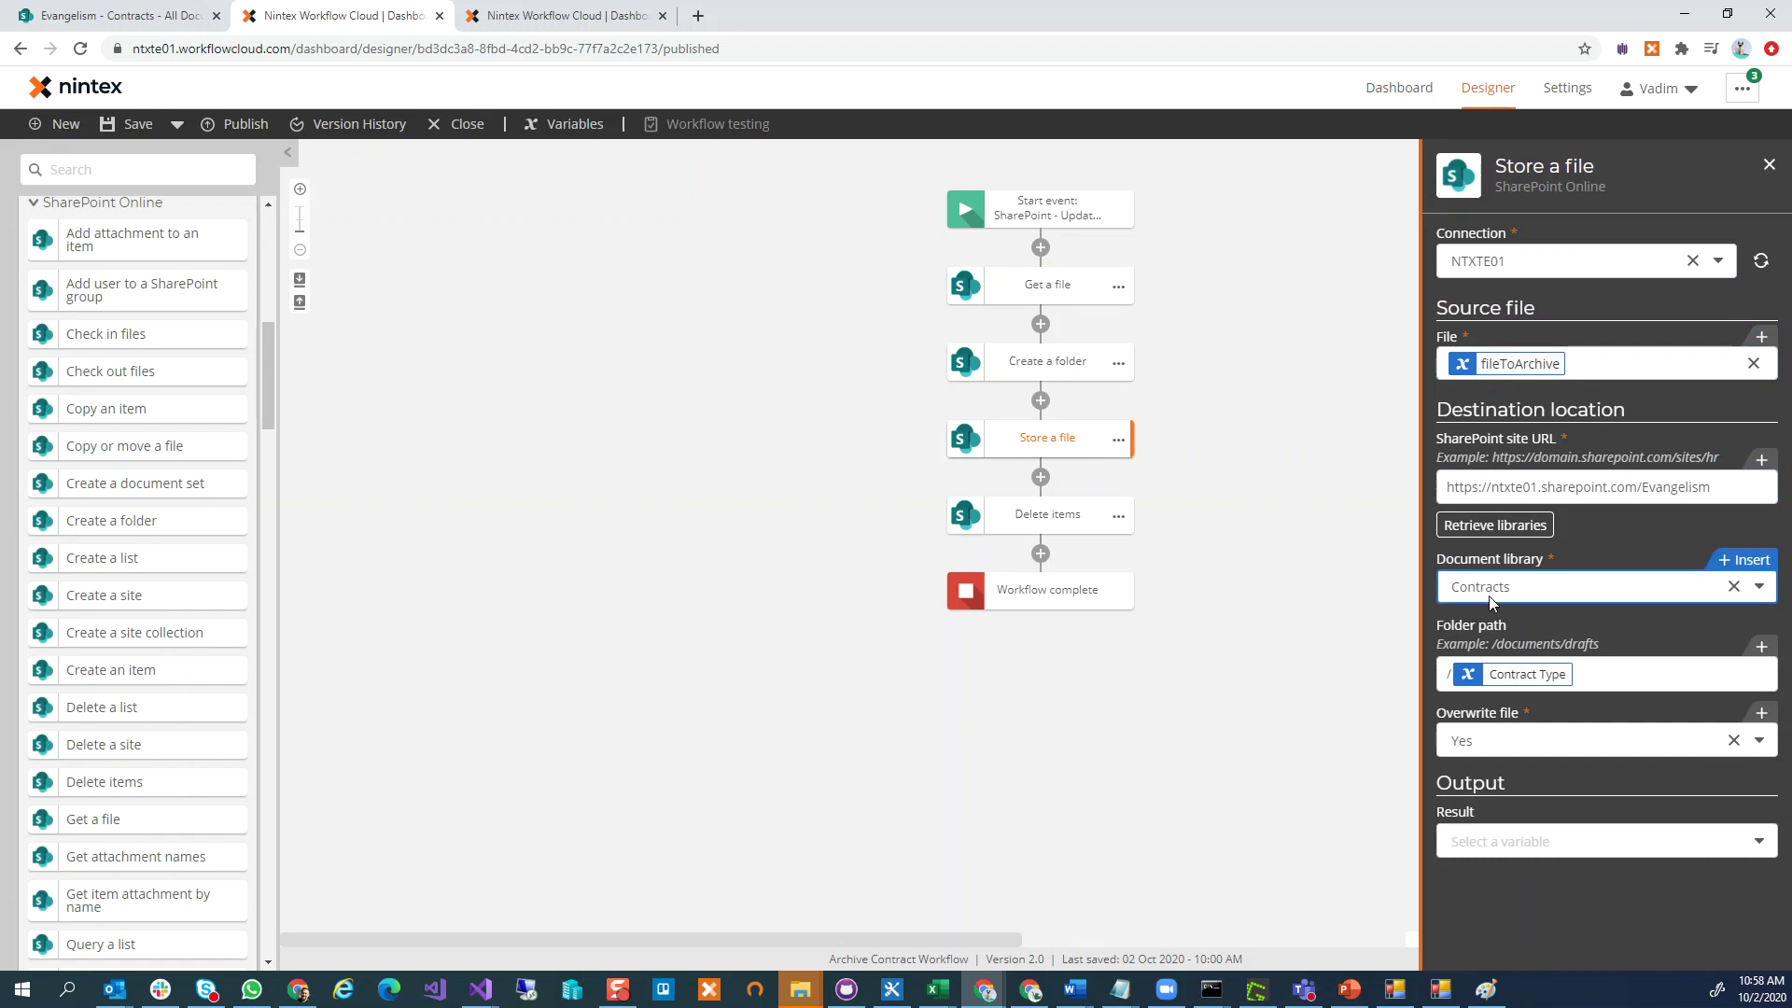
{"action": "left_click", "coordinate": [1441, 685]}
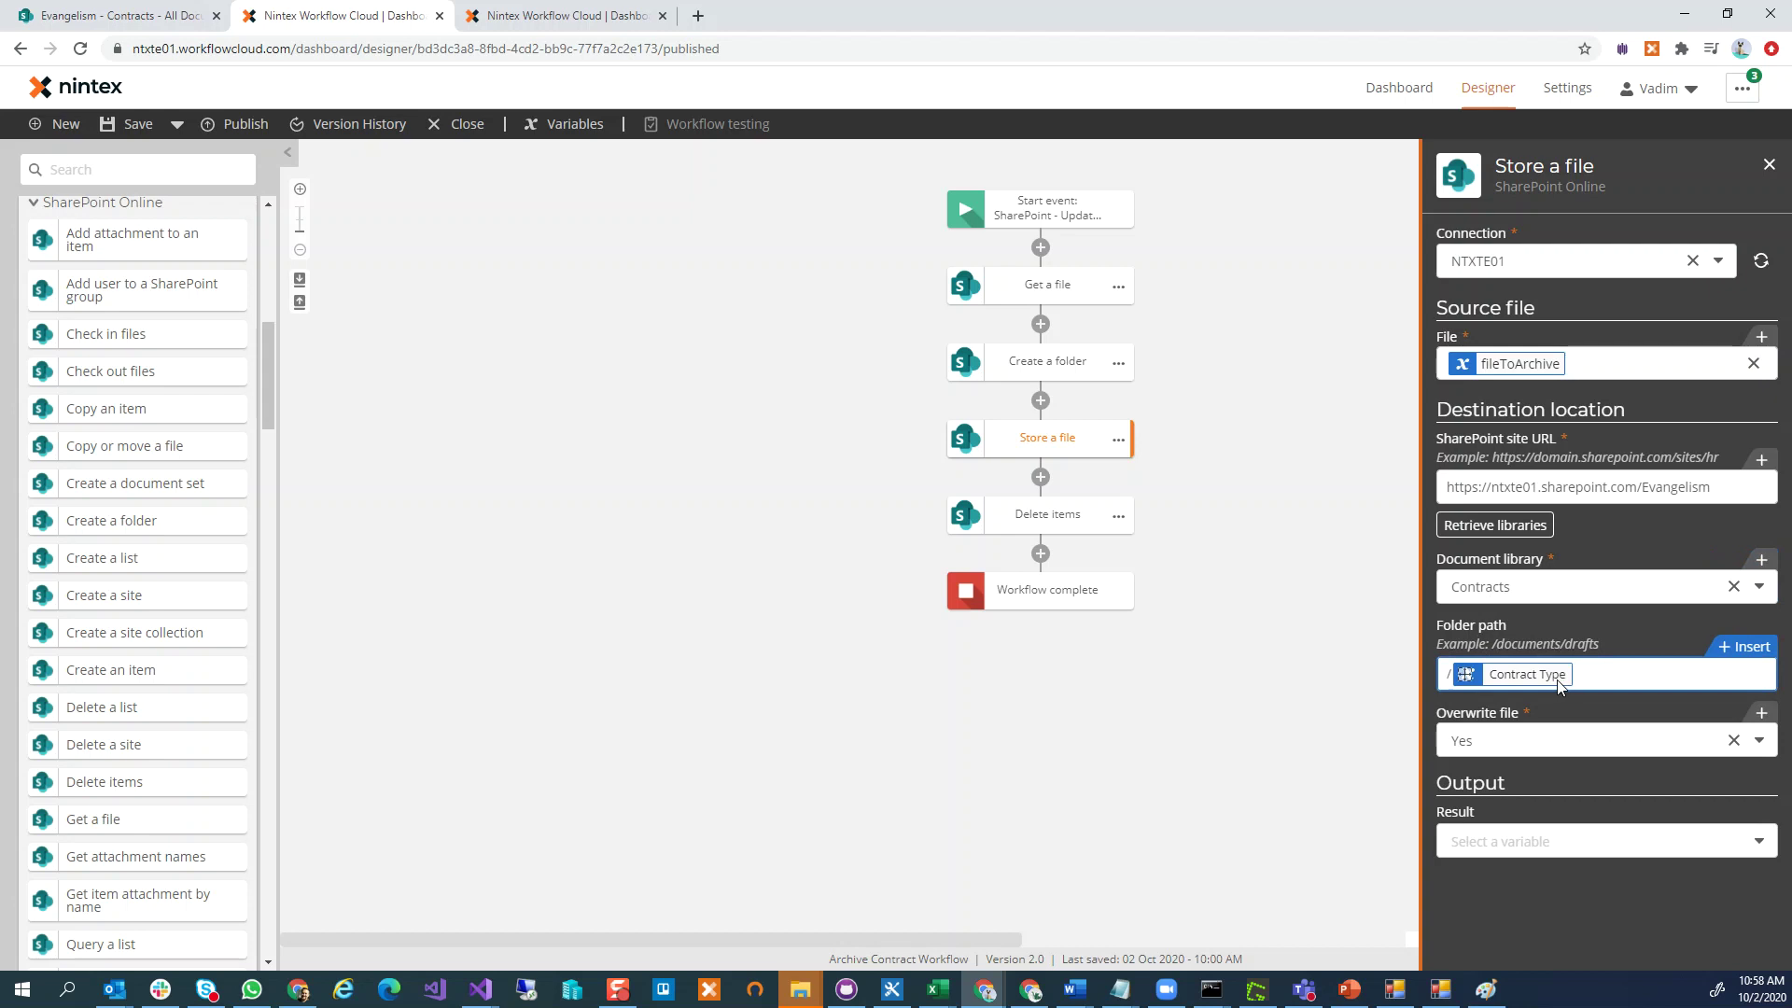
{"action": "left_click", "coordinate": [1514, 747]}
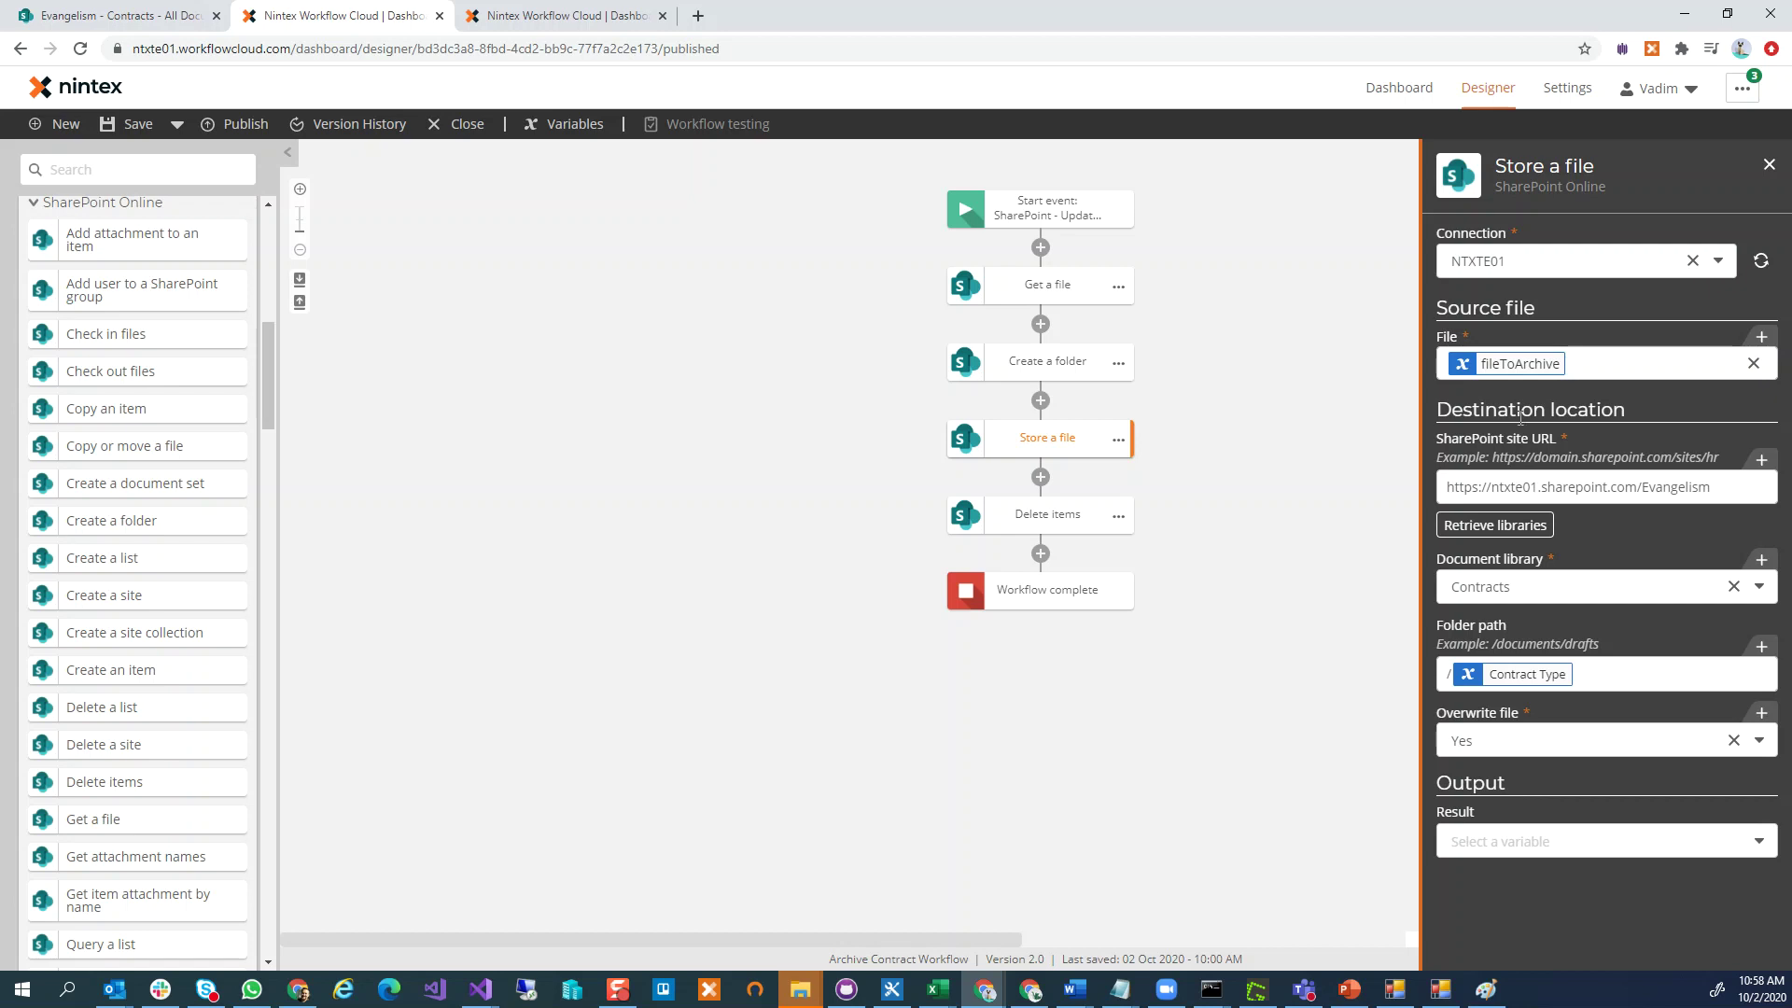
Step: Examine the Delete items action's list, delete type and condition, and switch to SharePoint to inspect the Assignment Contract folder in Contracts
{"action": "left_click", "coordinate": [1080, 520]}
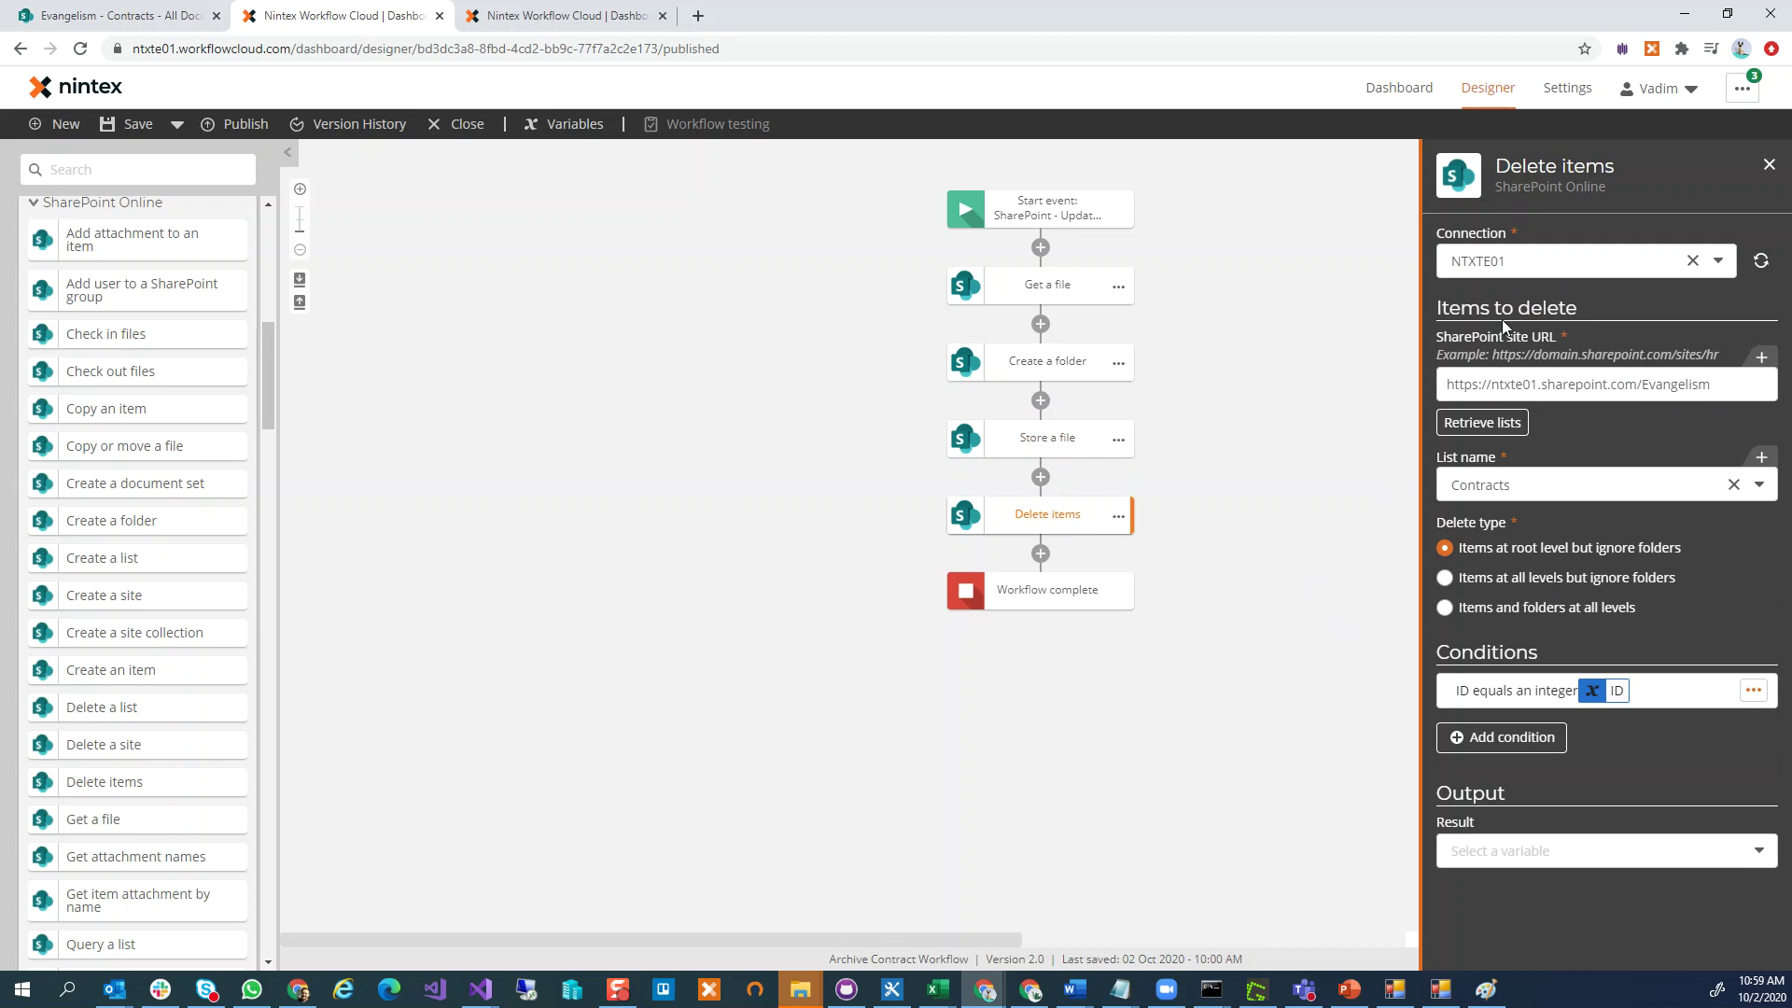
{"action": "left_click", "coordinate": [1505, 484]}
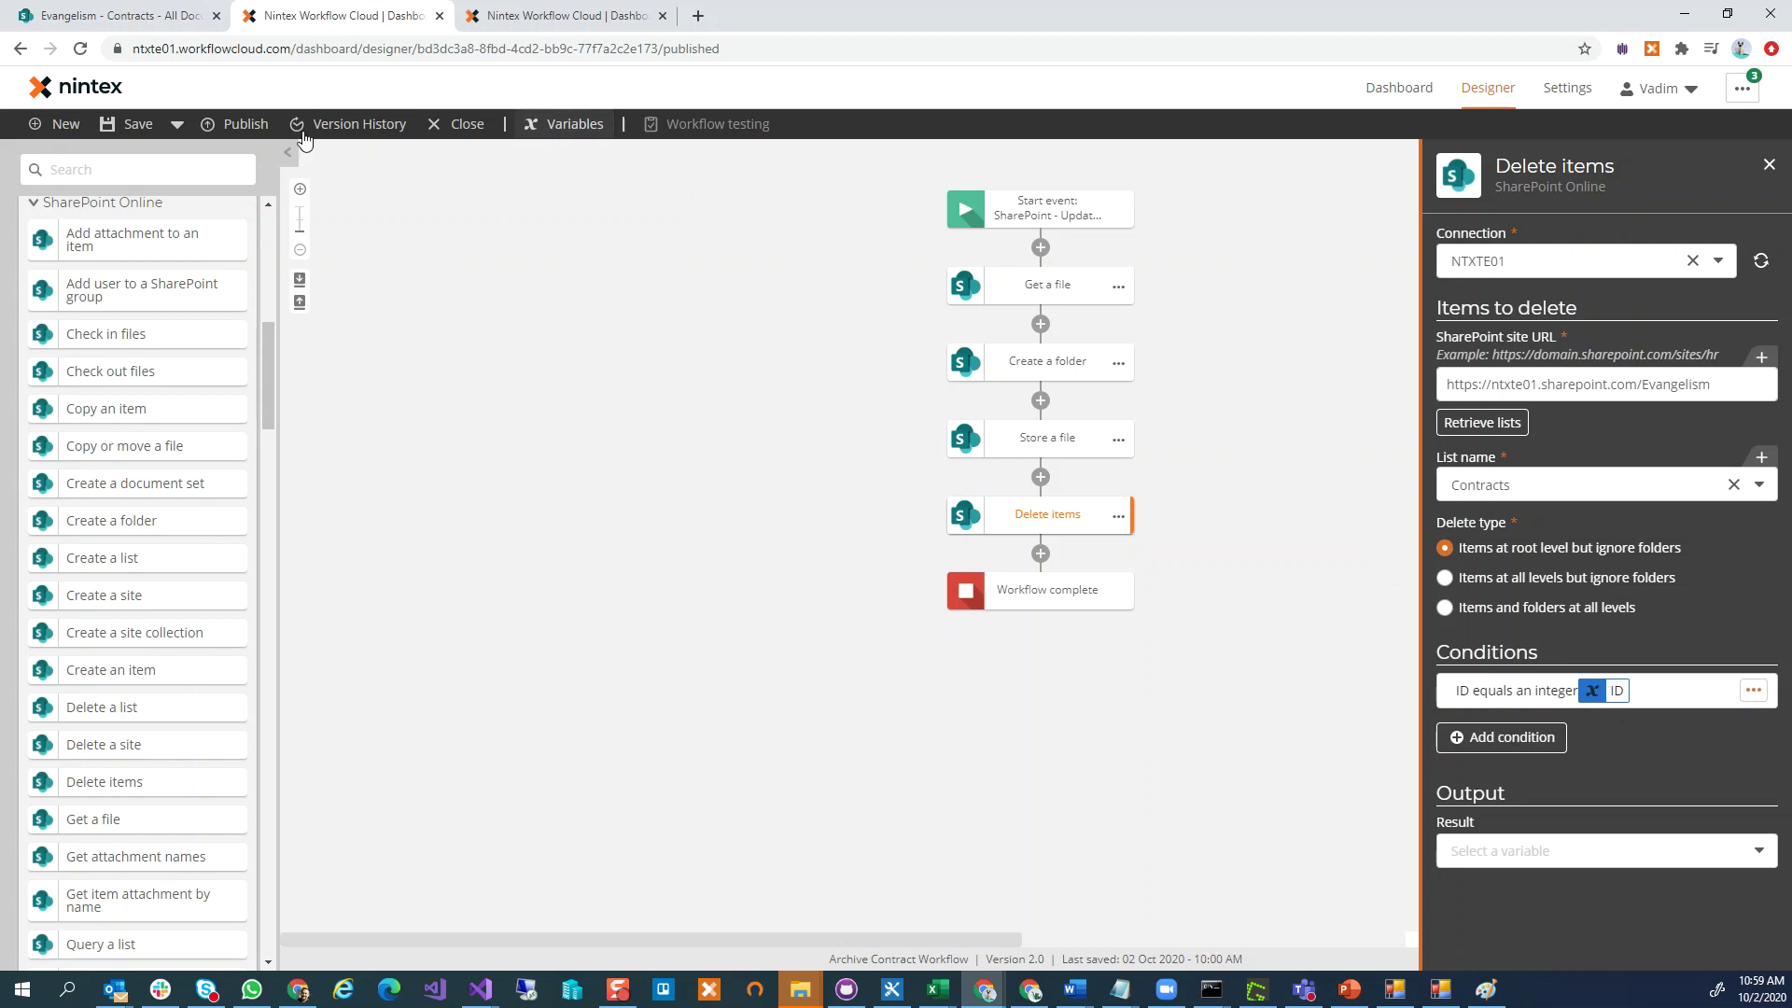
{"action": "left_click", "coordinate": [122, 16]}
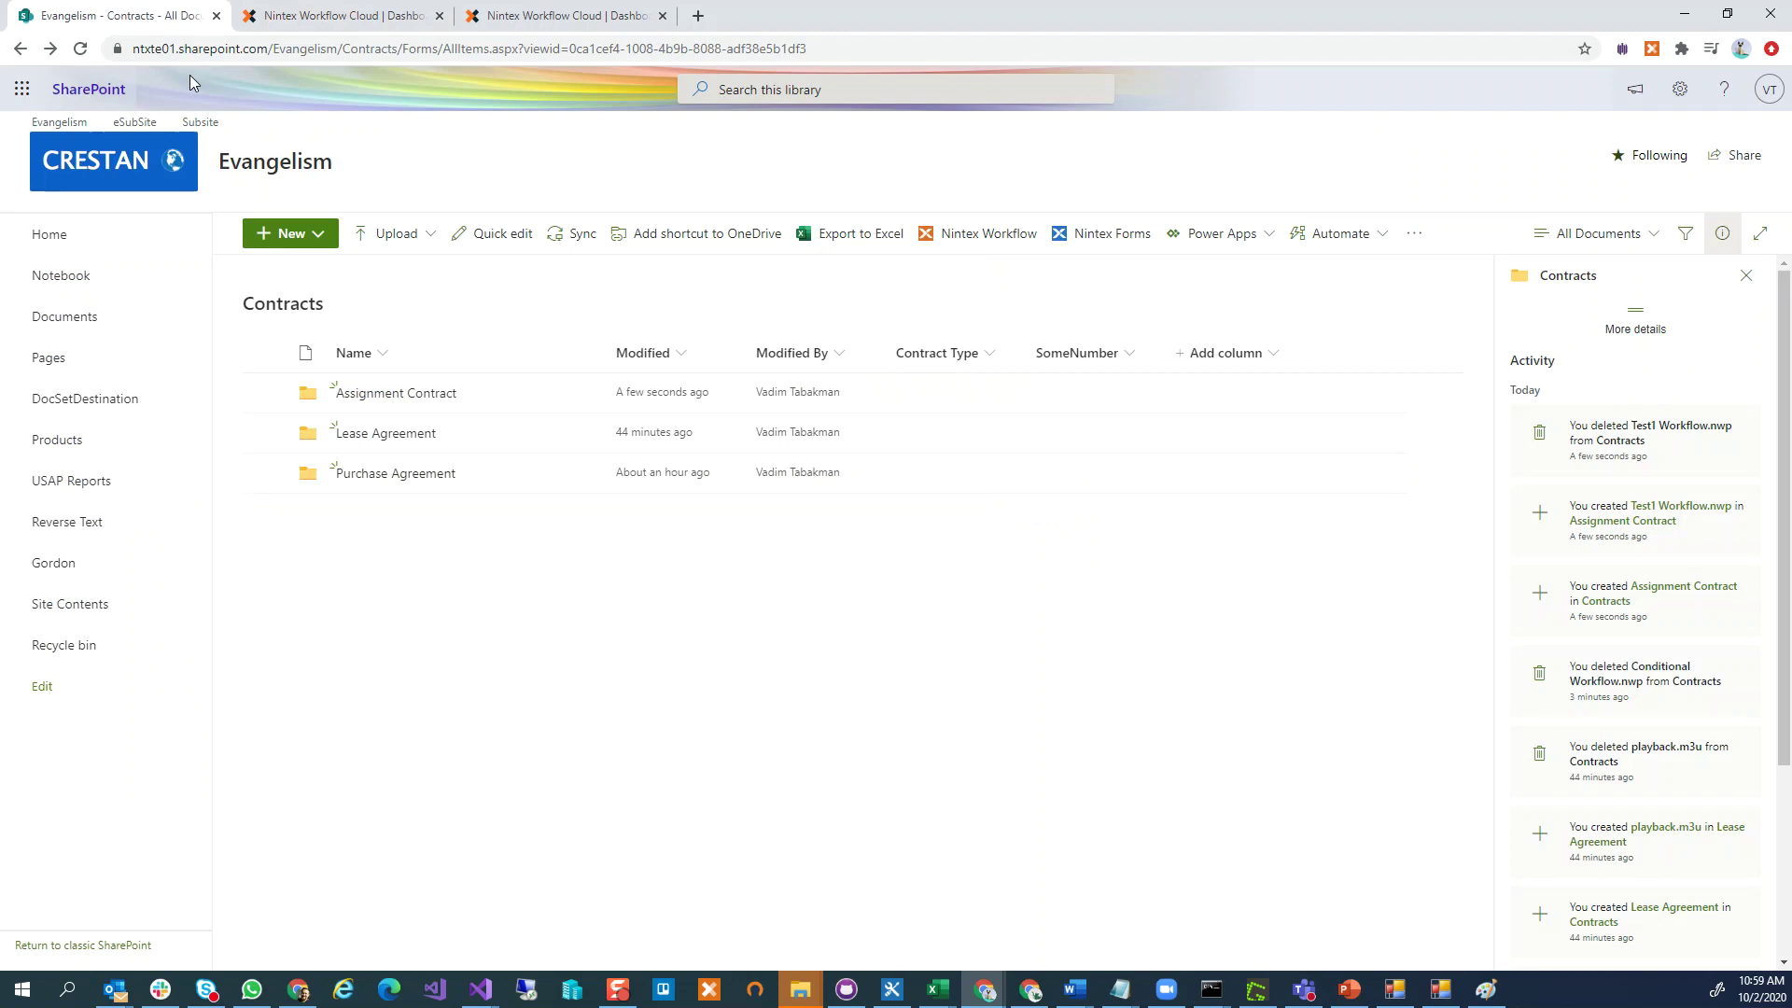
{"action": "left_click", "coordinate": [418, 393]}
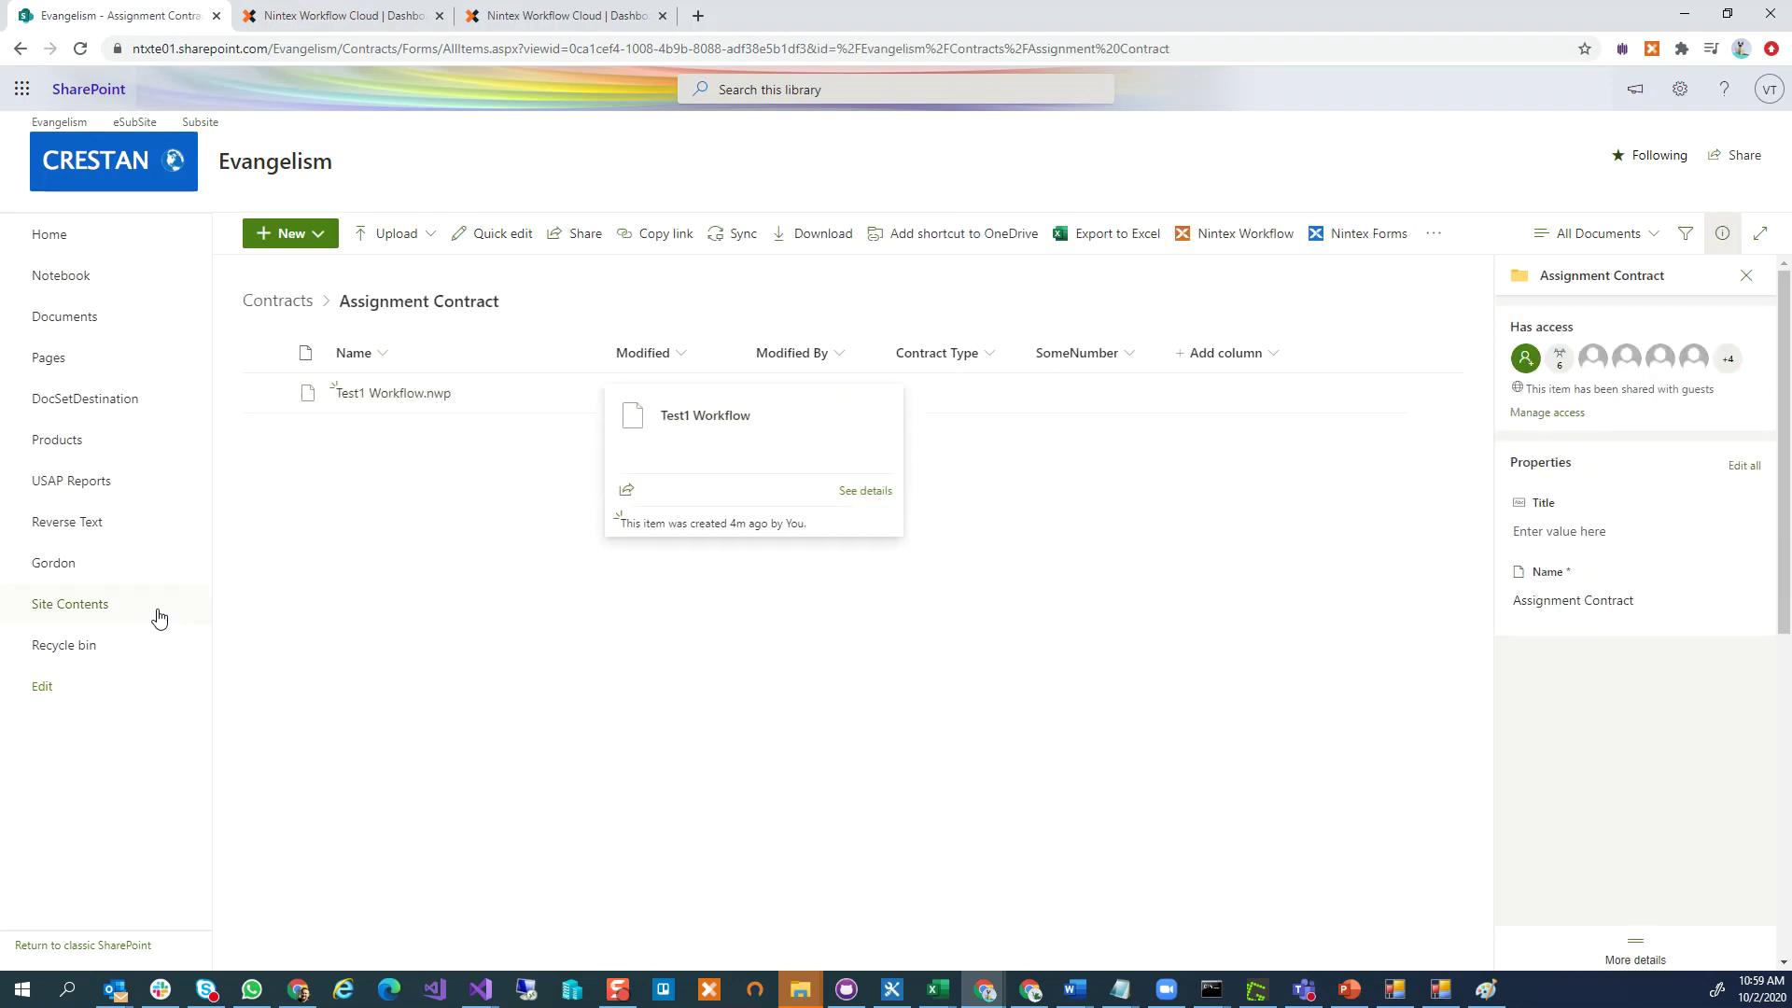
Step: Switch back to Nintex Workflow Cloud, examine the connections available for the start event, and close its configuration
{"action": "left_click", "coordinate": [441, 23]}
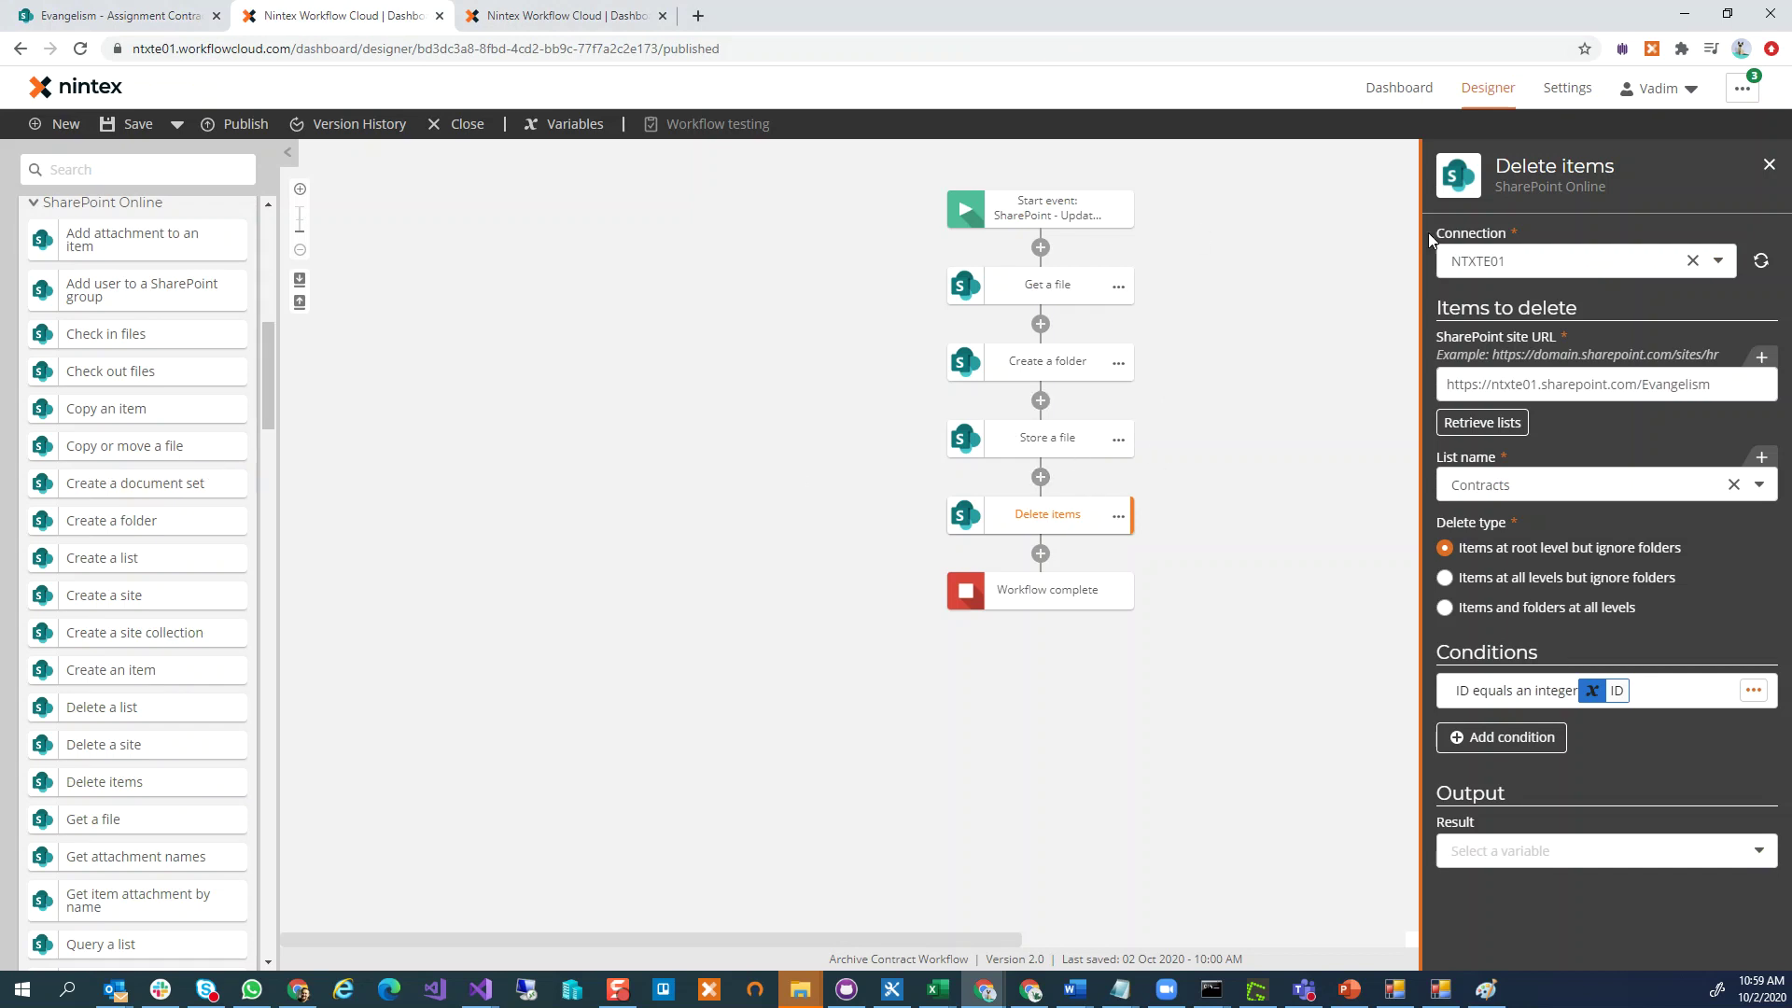
{"action": "left_click", "coordinate": [1053, 213]}
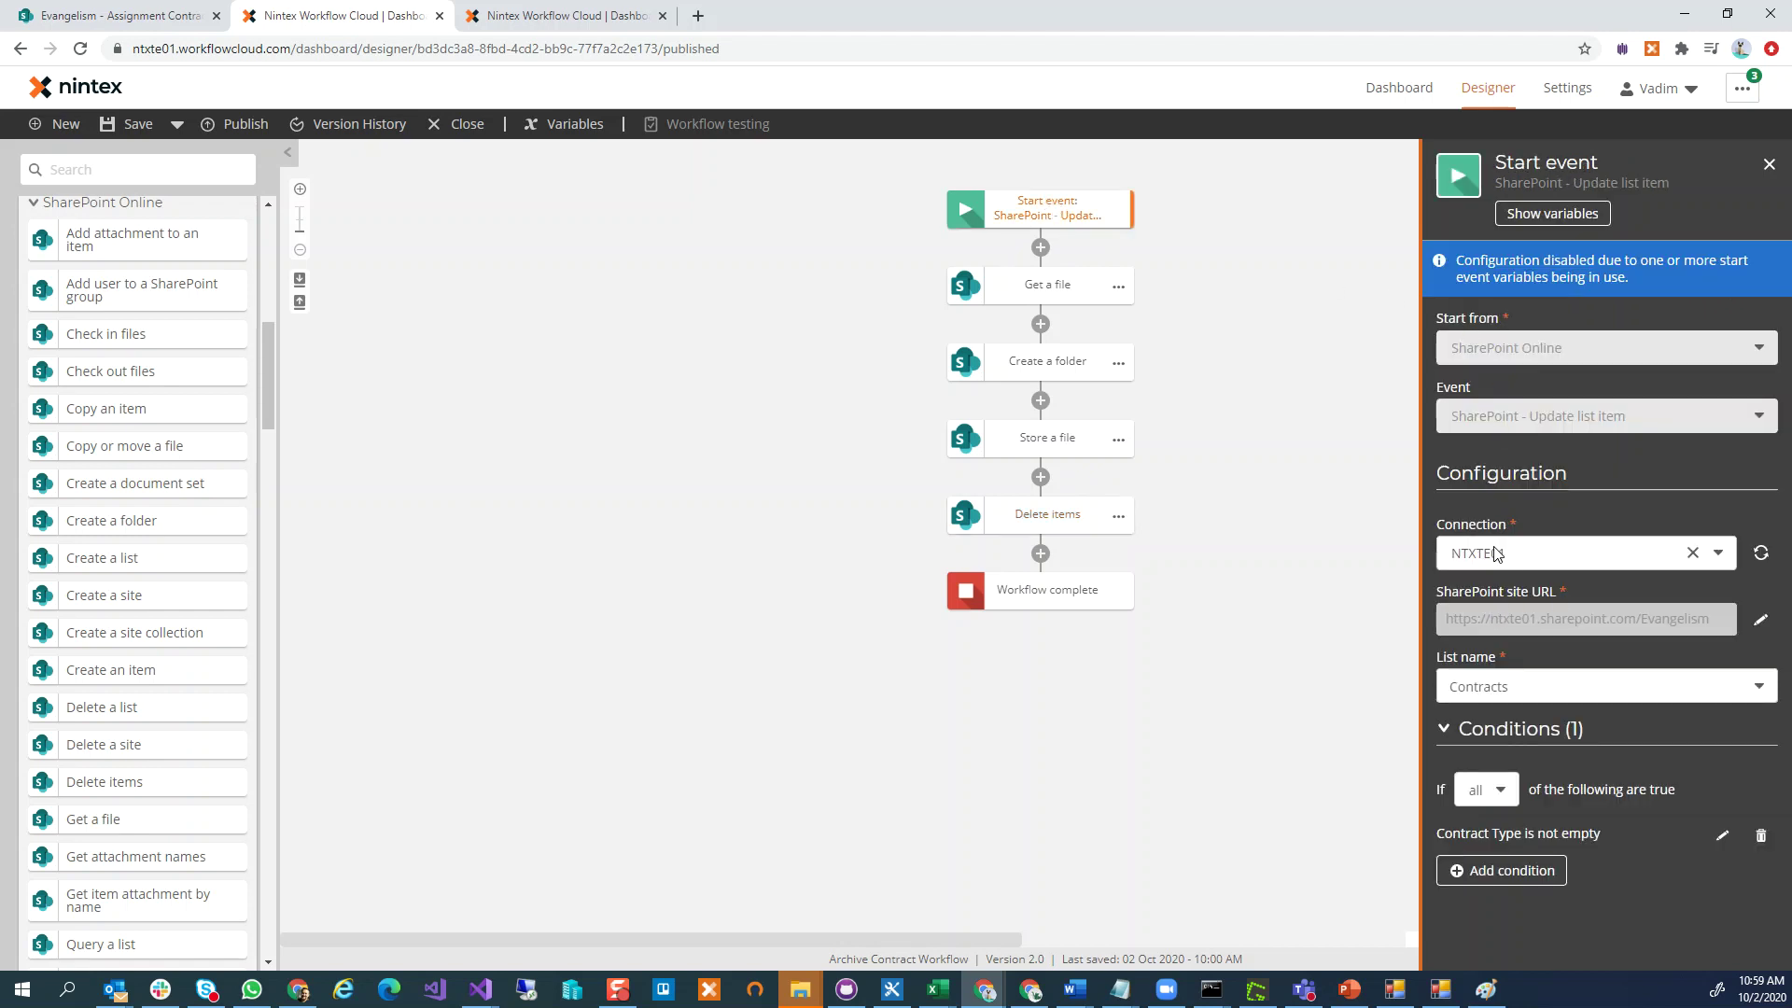
{"action": "left_click", "coordinate": [1497, 565]}
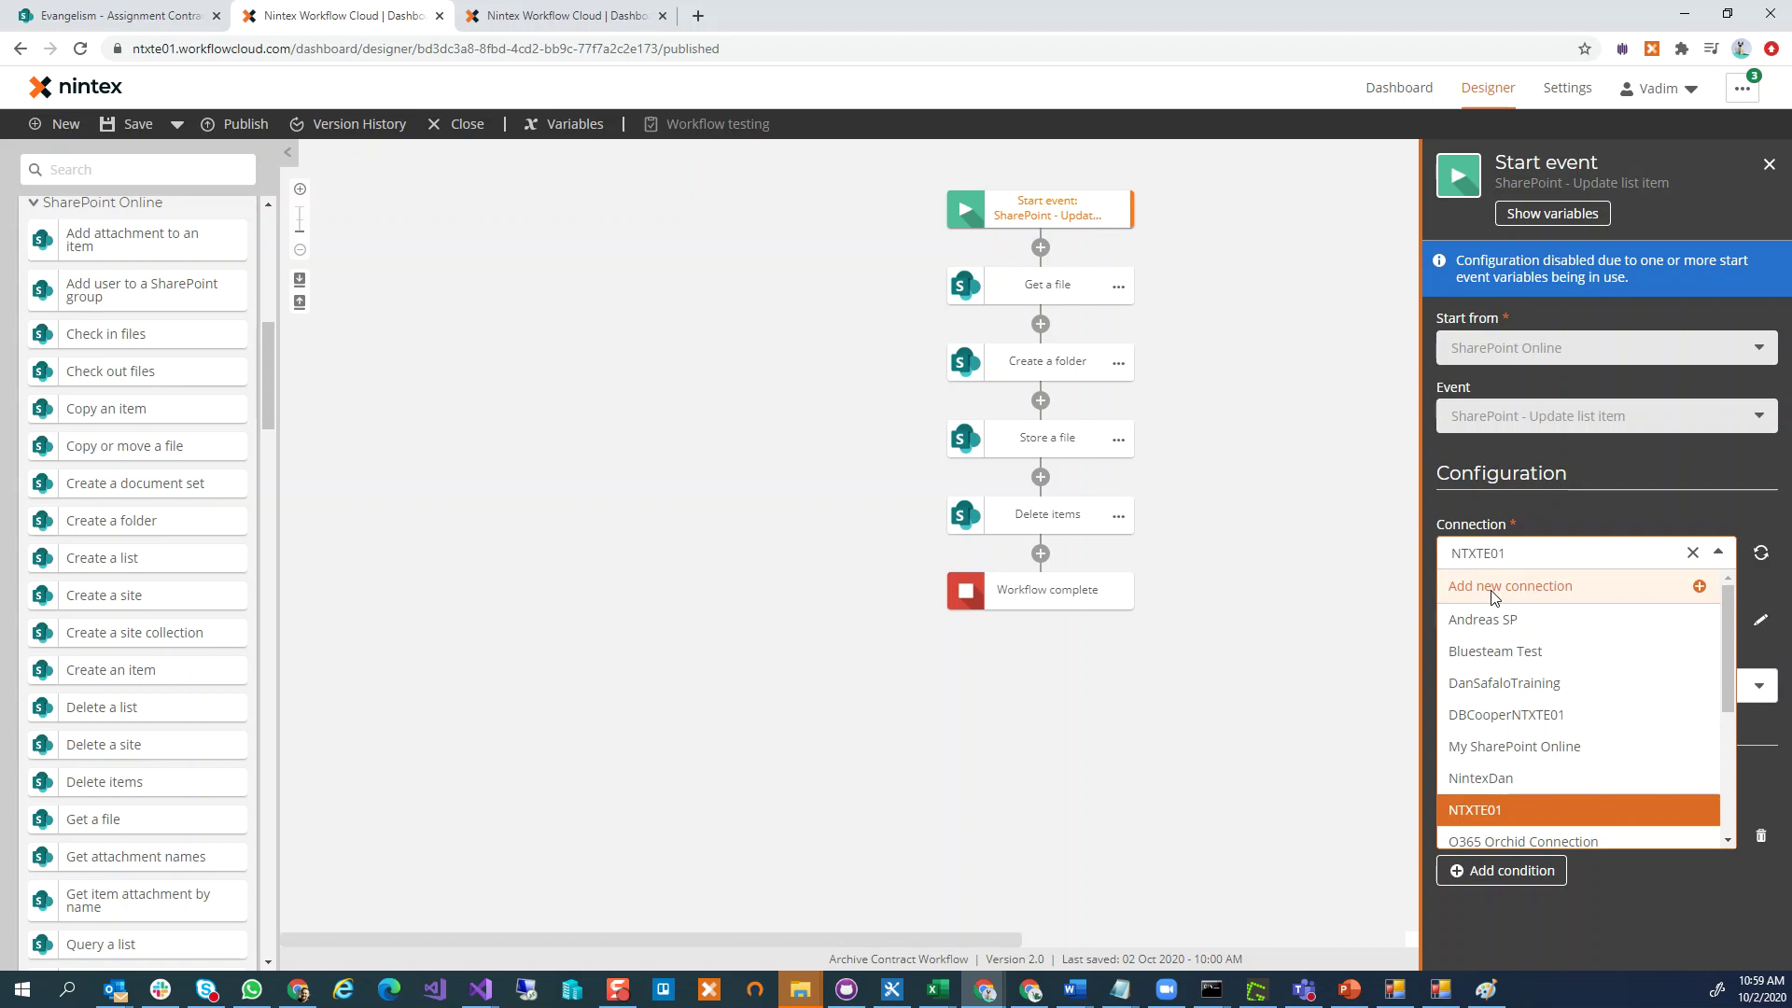
{"action": "left_click", "coordinate": [1227, 485]}
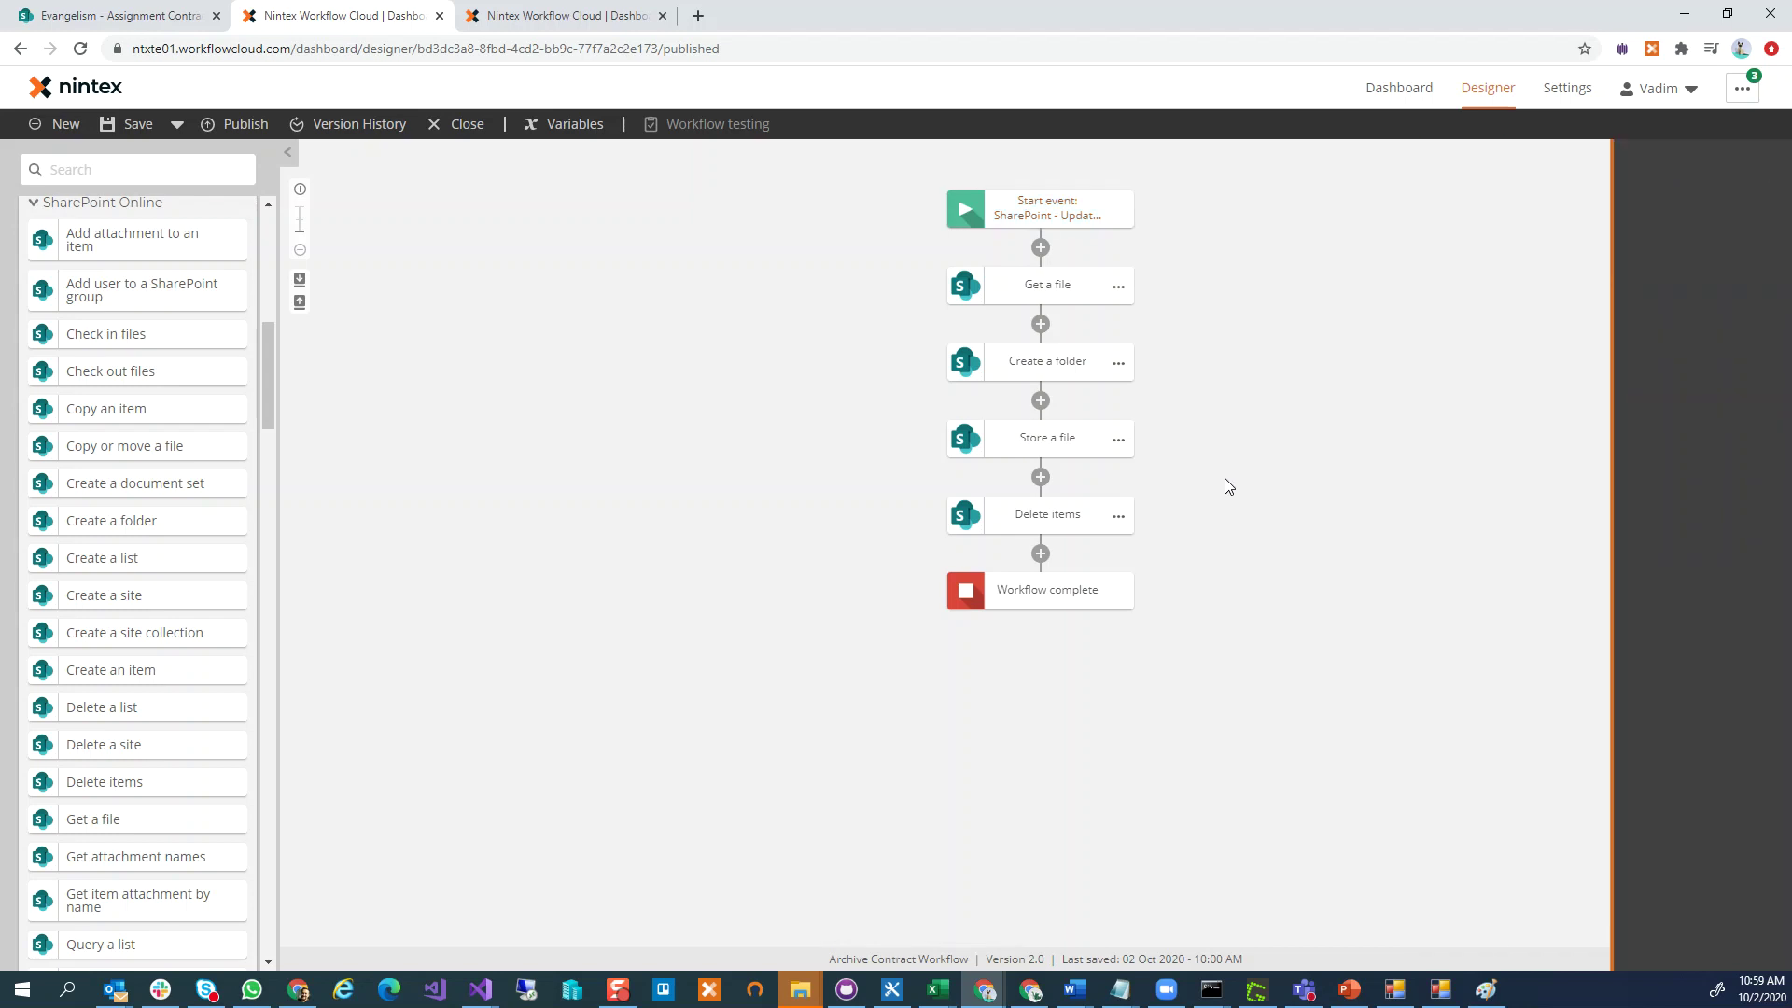